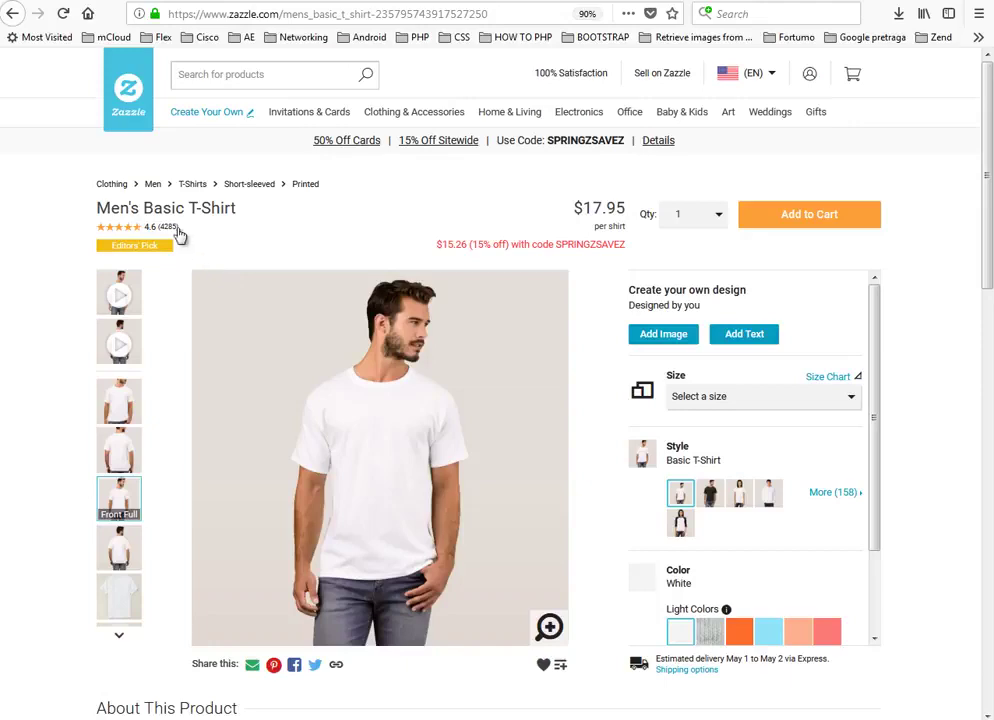
# Add the footballplayer2.png image to the front of the men's basic T-shirt and scale it down two steps
pyautogui.scroll(-3, 243, 302)
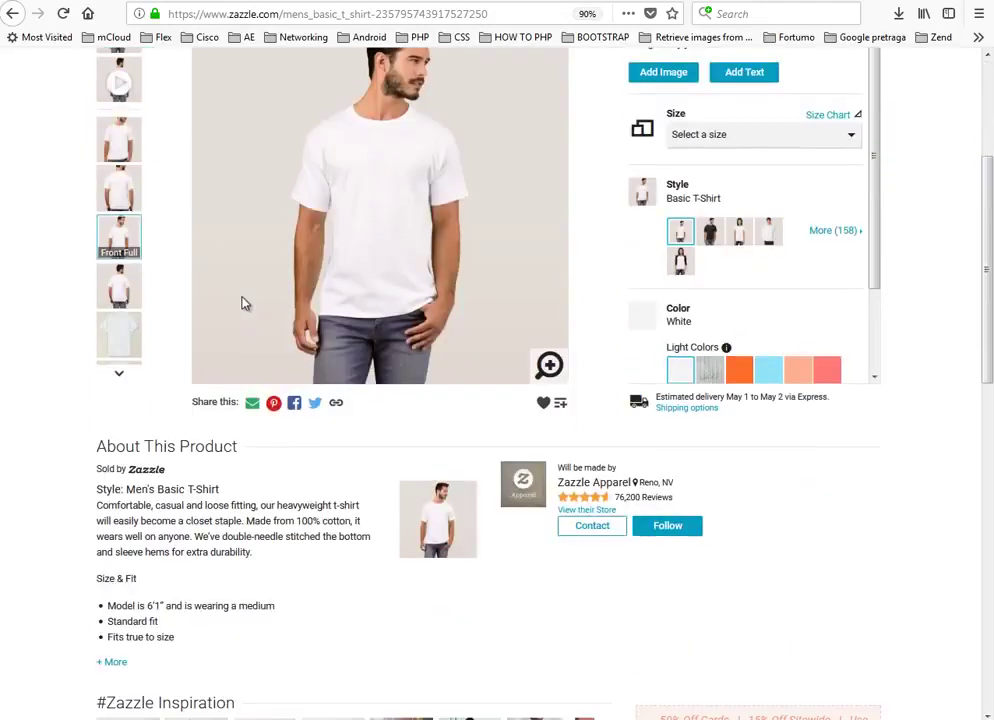
pyautogui.scroll(-10, 243, 302)
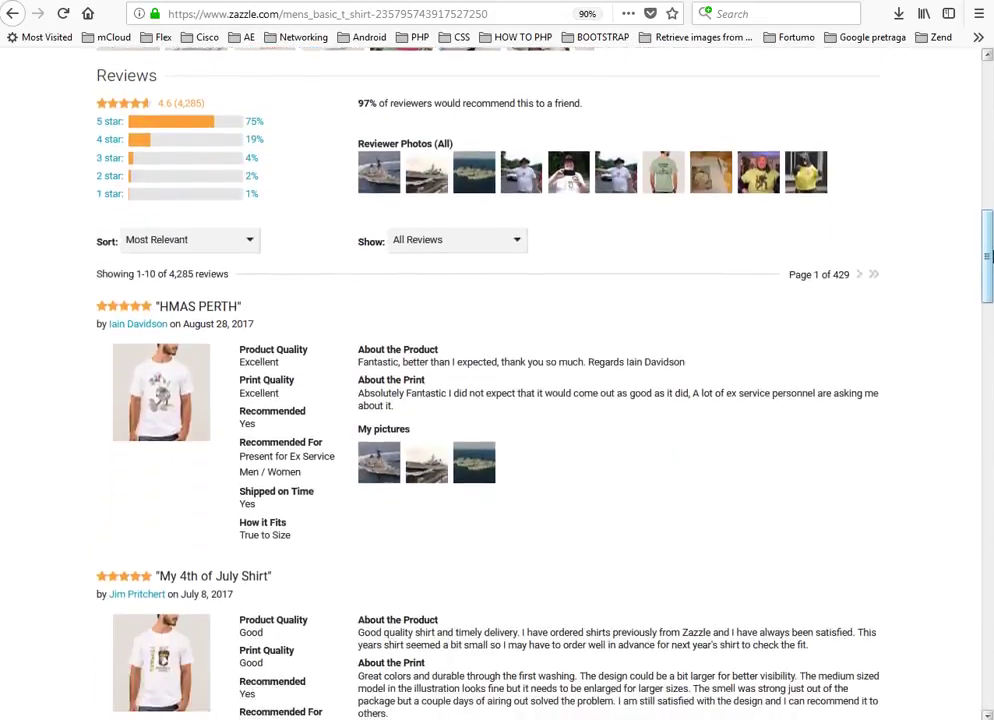
pyautogui.scroll(13, 988, 255)
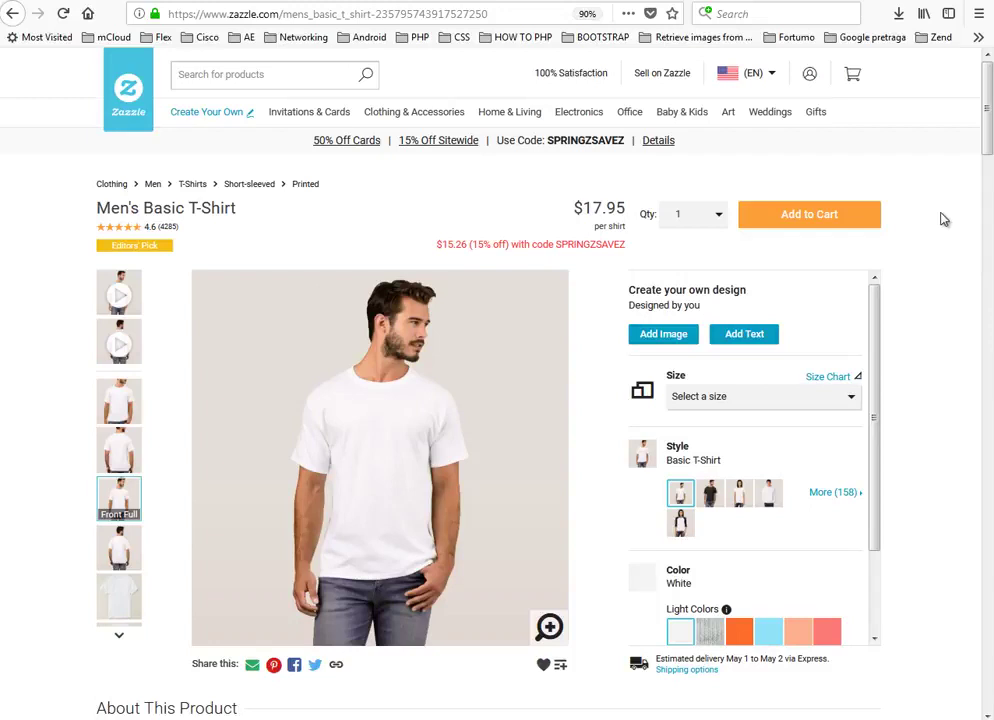
pyautogui.click(668, 336)
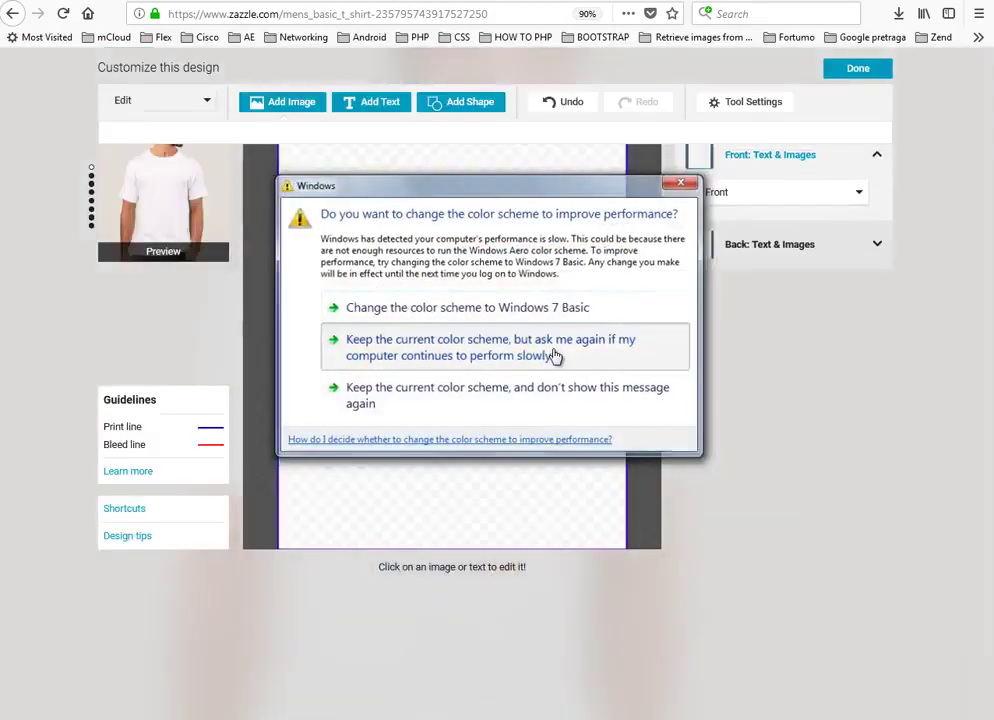
pyautogui.click(555, 352)
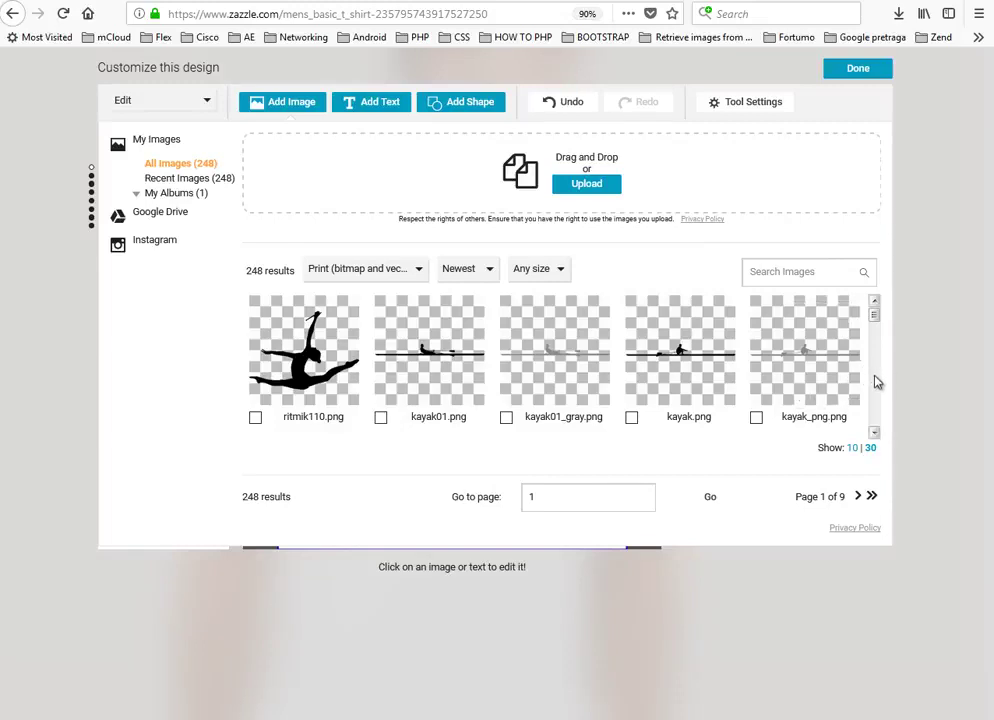
pyautogui.scroll(-3, 876, 381)
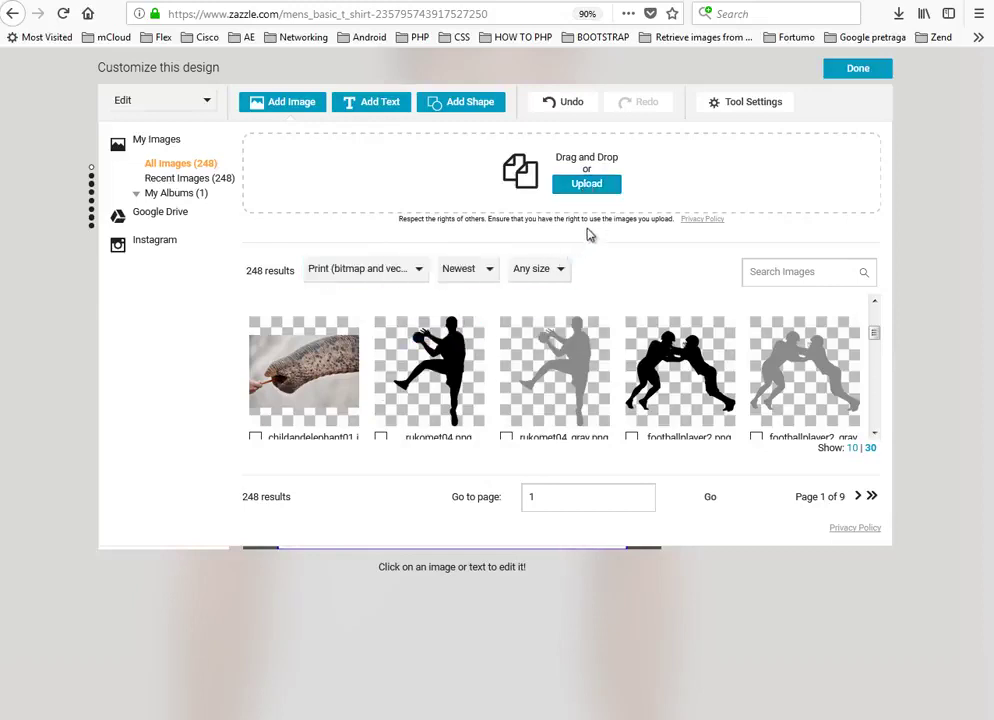
pyautogui.click(673, 390)
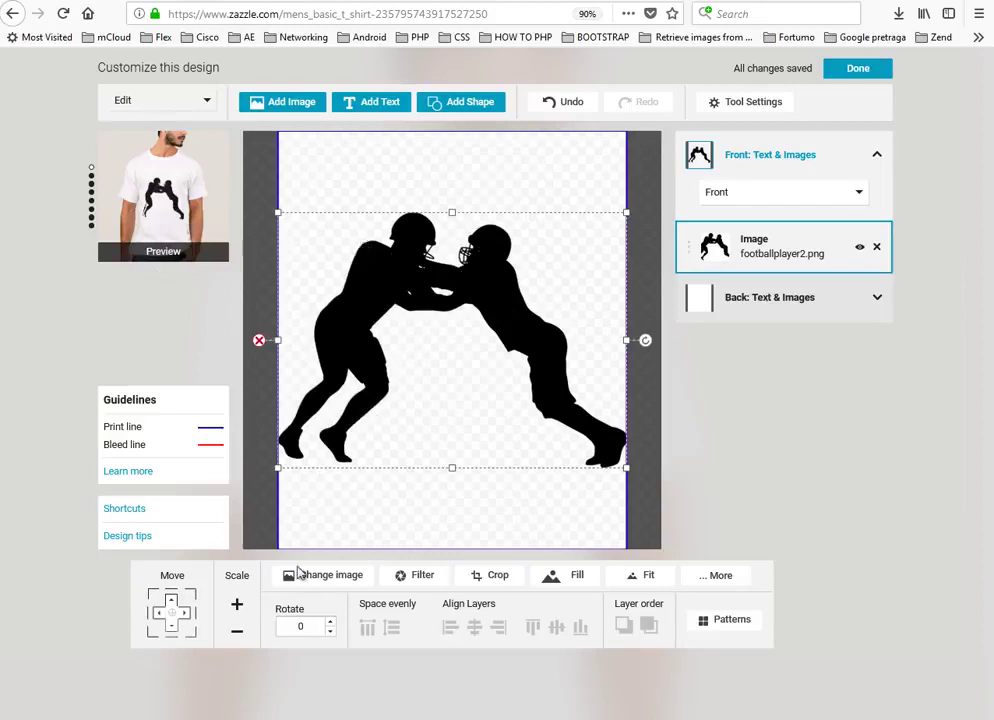
pyautogui.click(237, 636)
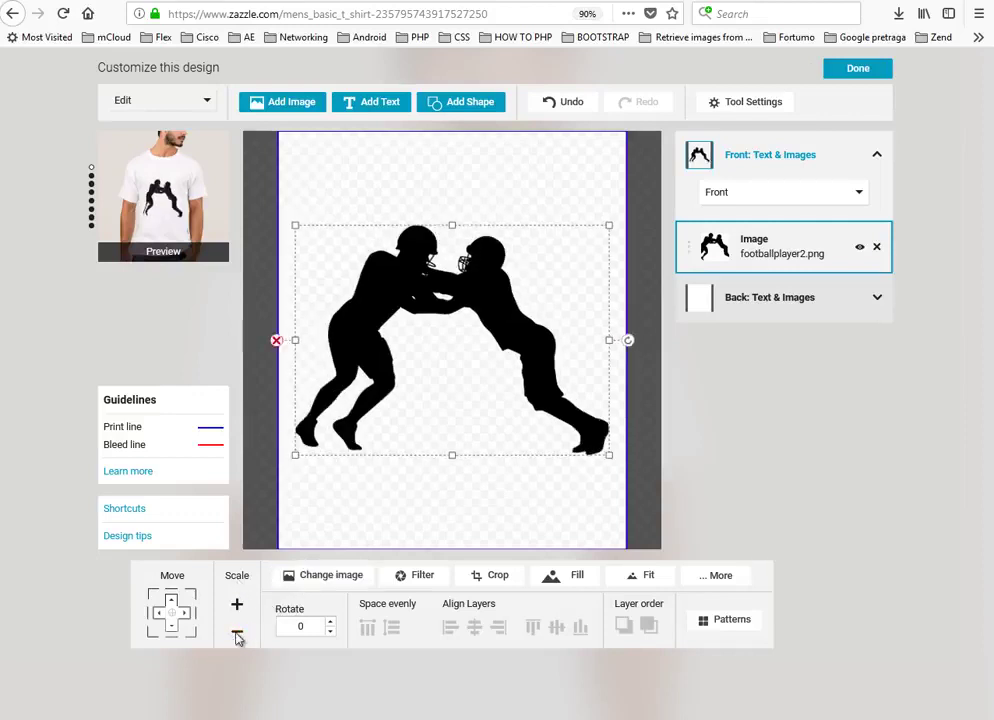
pyautogui.click(237, 636)
# Try rotating the football players image by 45 degrees, and set its rotation back to 0
pyautogui.doubleClick(280, 626)
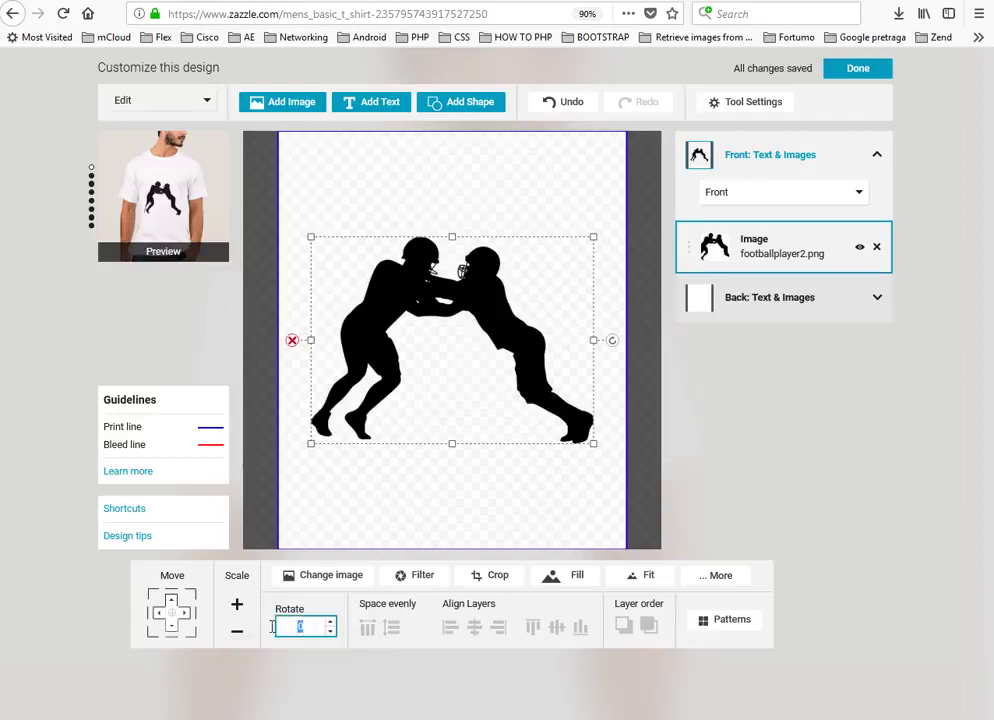
pyautogui.write('45')
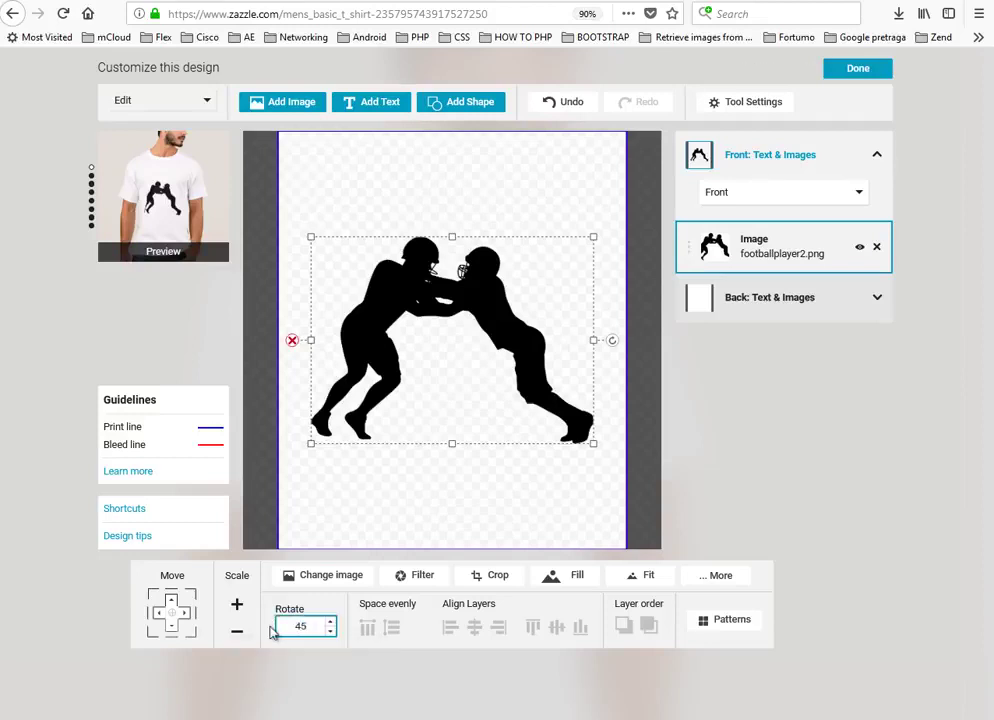
pyautogui.press('Return')
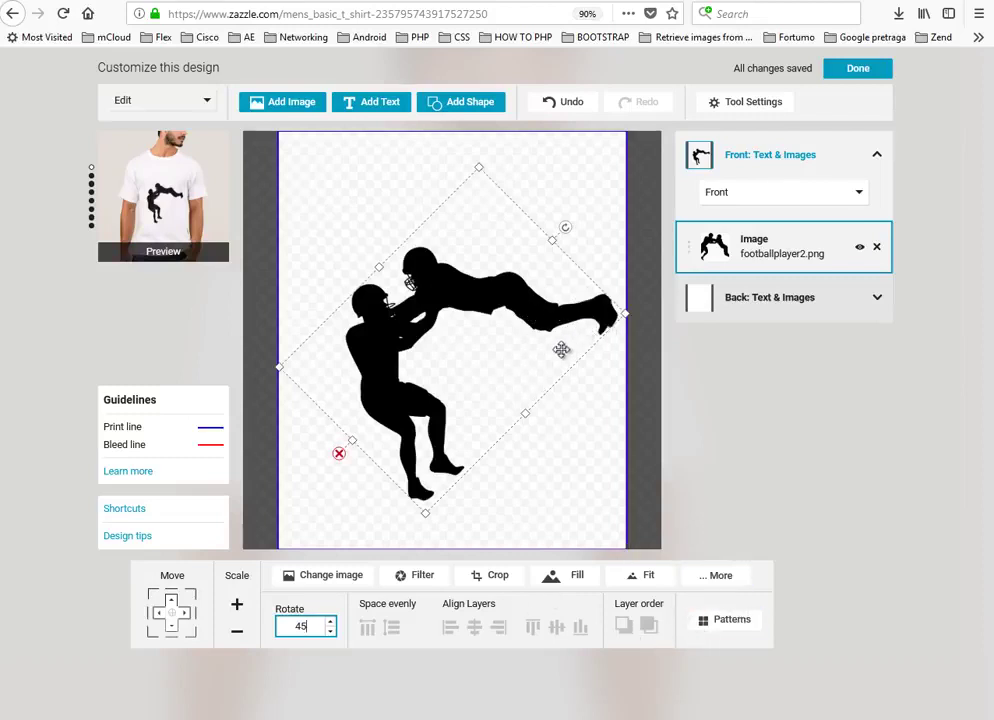
pyautogui.doubleClick(305, 625)
pyautogui.write('0')
pyautogui.press('Return')
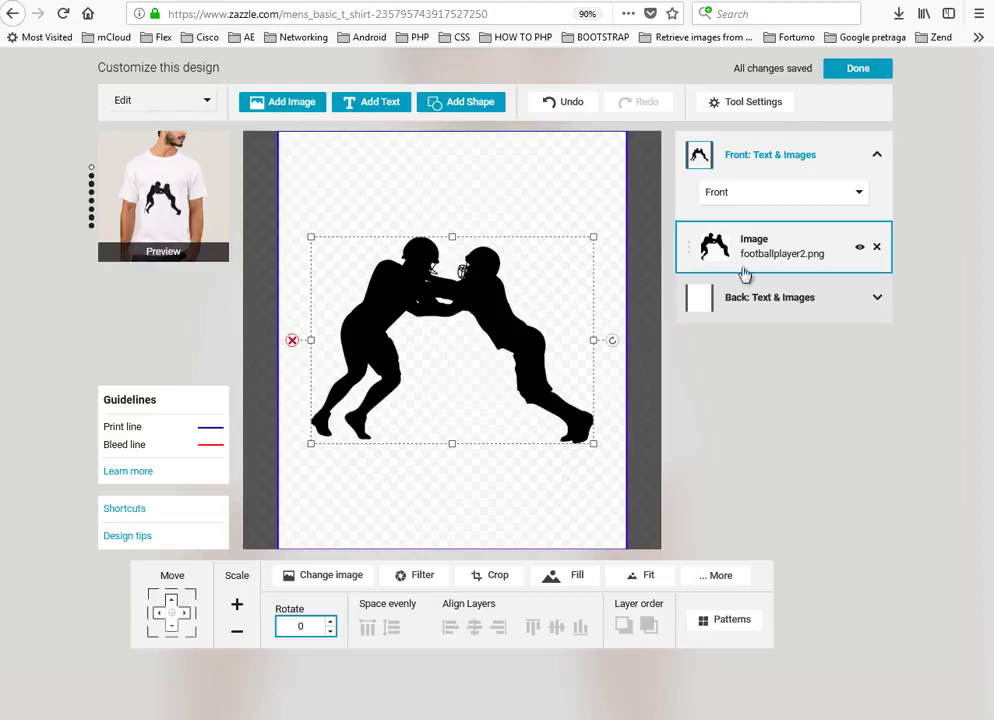
# Check the back print area of the shirt, return to the front and finish customizing the design
pyautogui.click(959, 285)
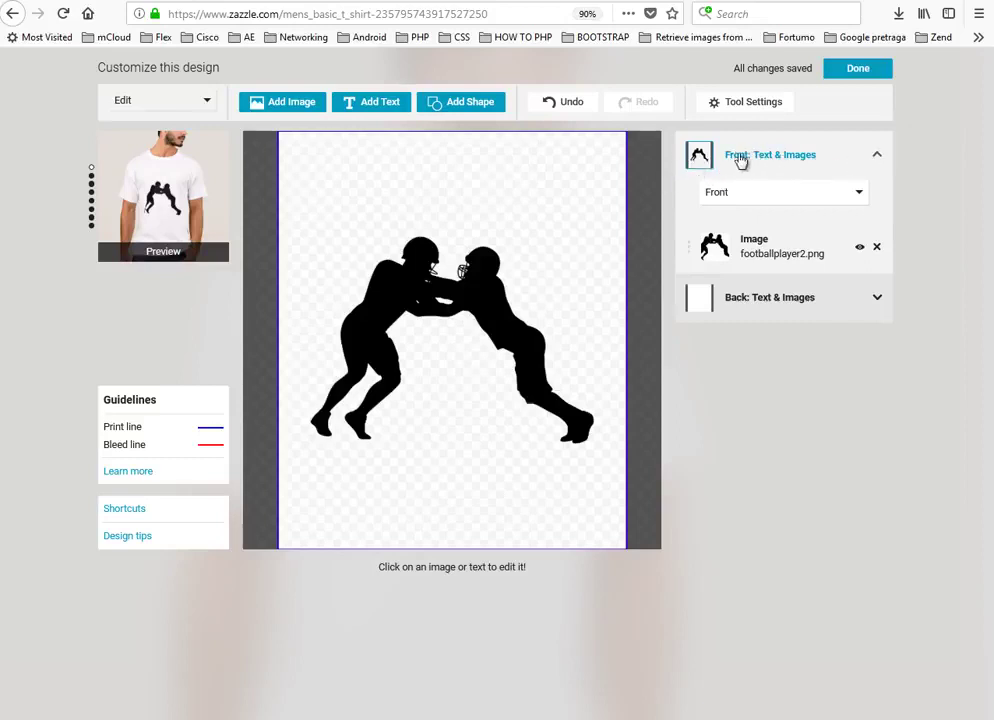
pyautogui.click(877, 302)
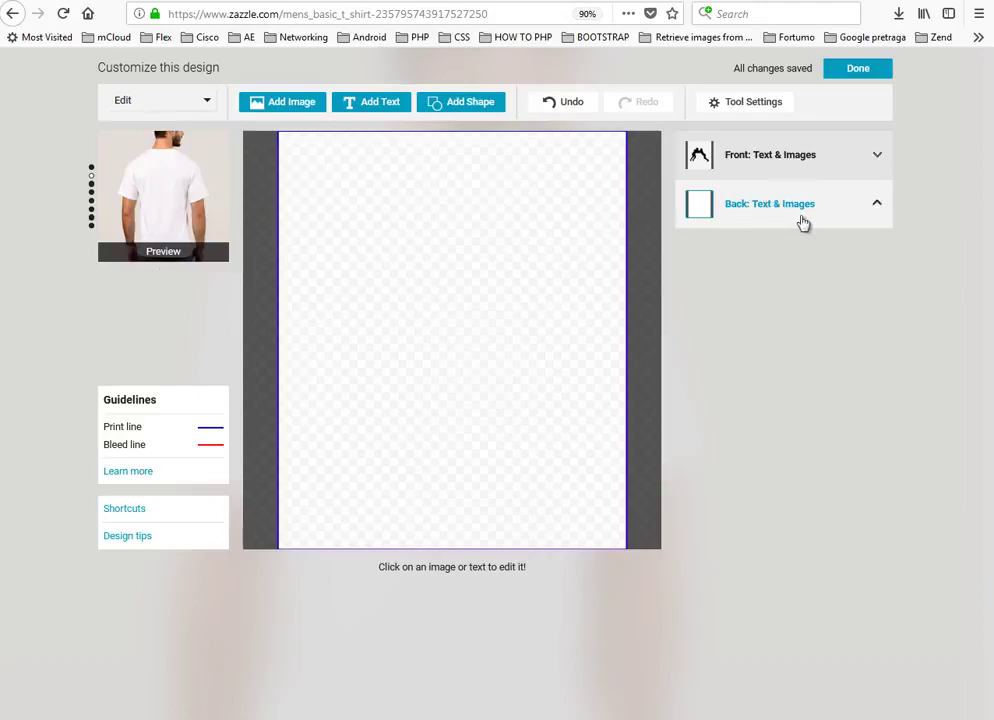
pyautogui.click(877, 160)
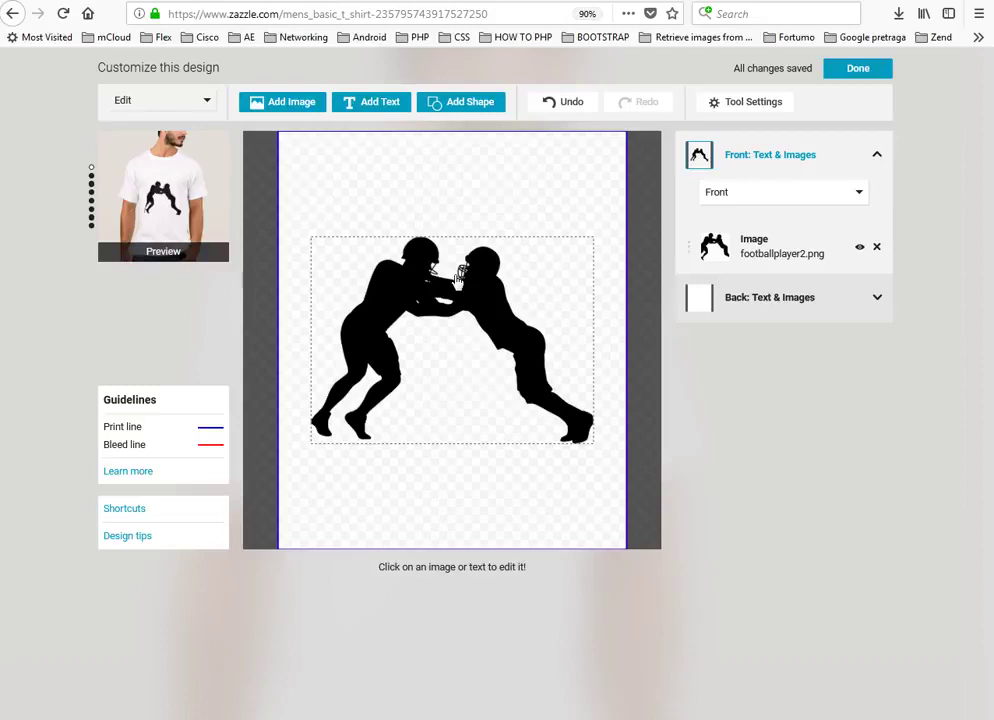
pyautogui.click(837, 72)
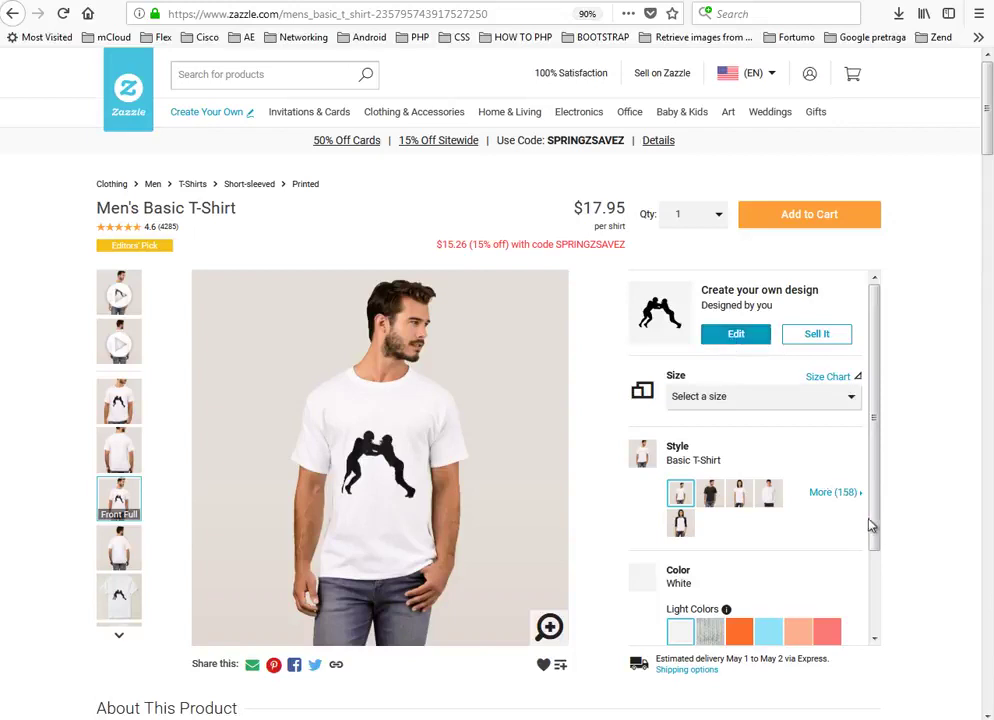
# Preview the shirt in Ash, Athletic Orange and White, and set its color to Blue Horizon
pyautogui.moveTo(875, 550); pyautogui.dragTo(876, 640)
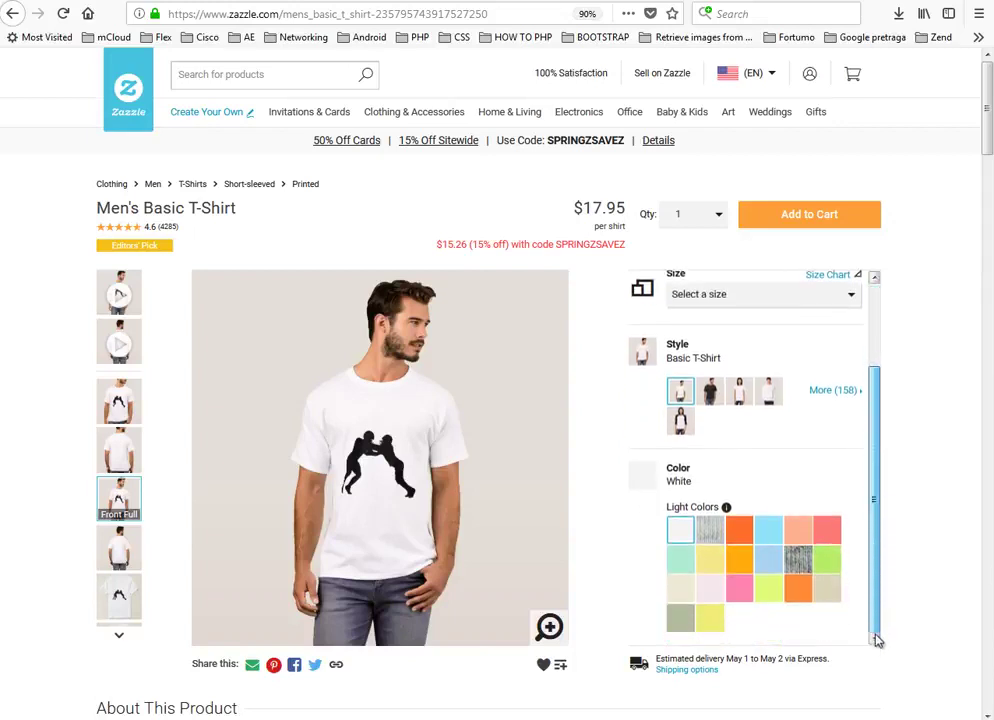
pyautogui.click(710, 538)
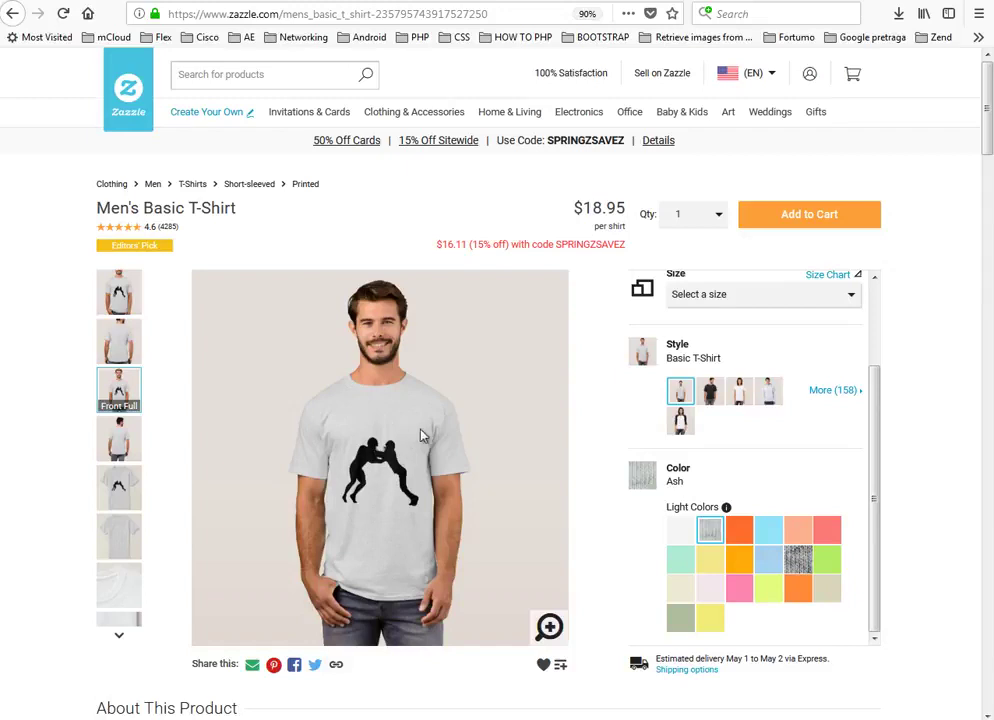
pyautogui.click(740, 534)
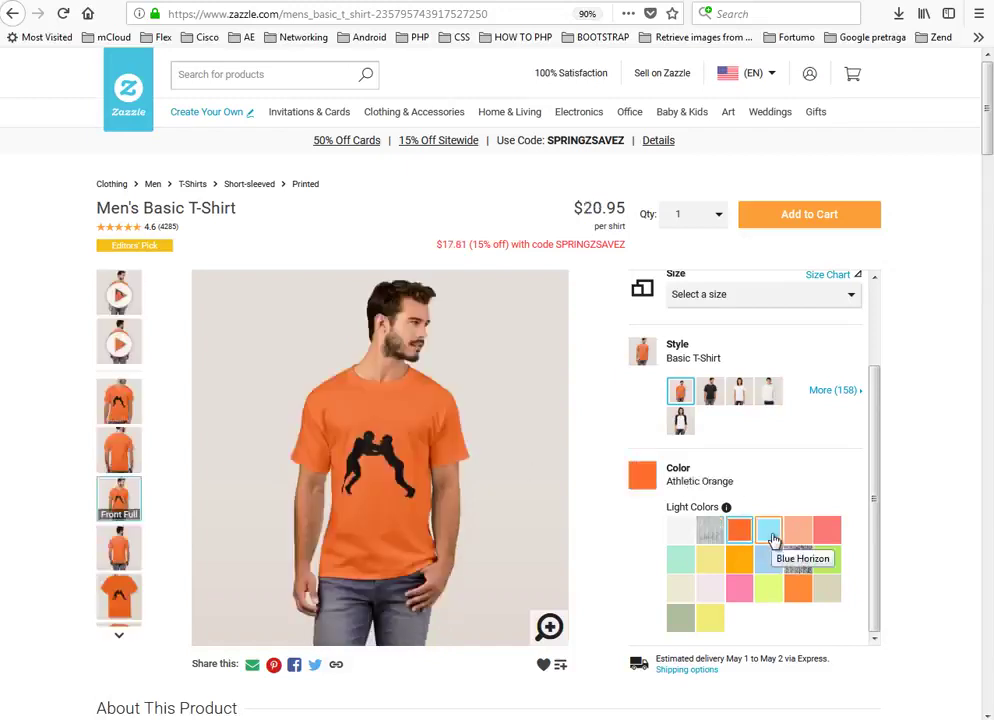
pyautogui.click(770, 536)
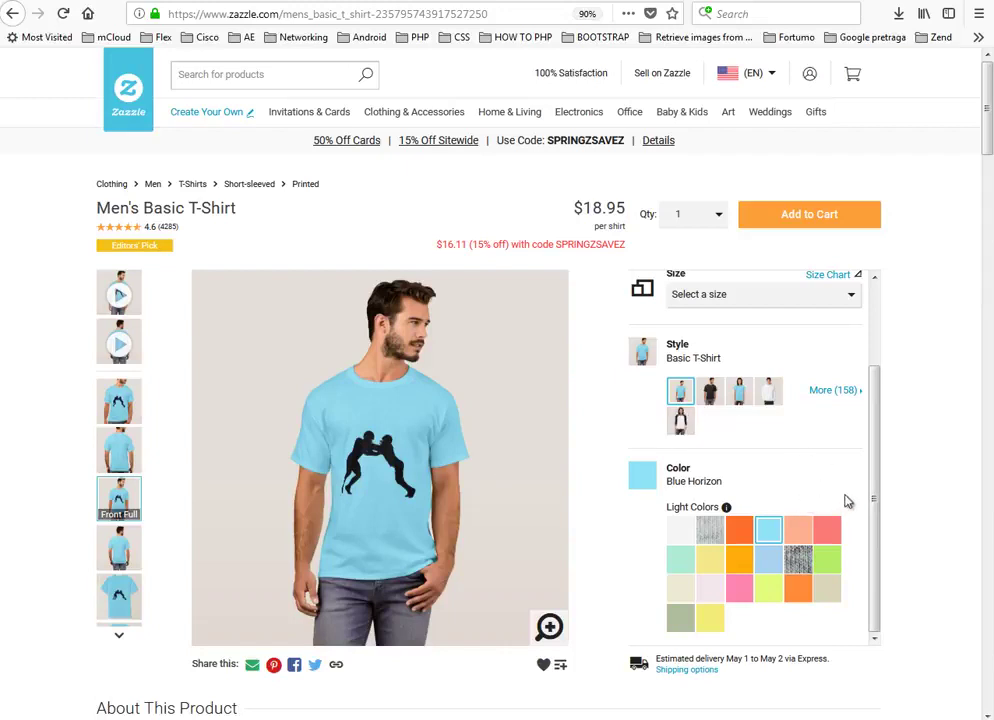
pyautogui.click(678, 540)
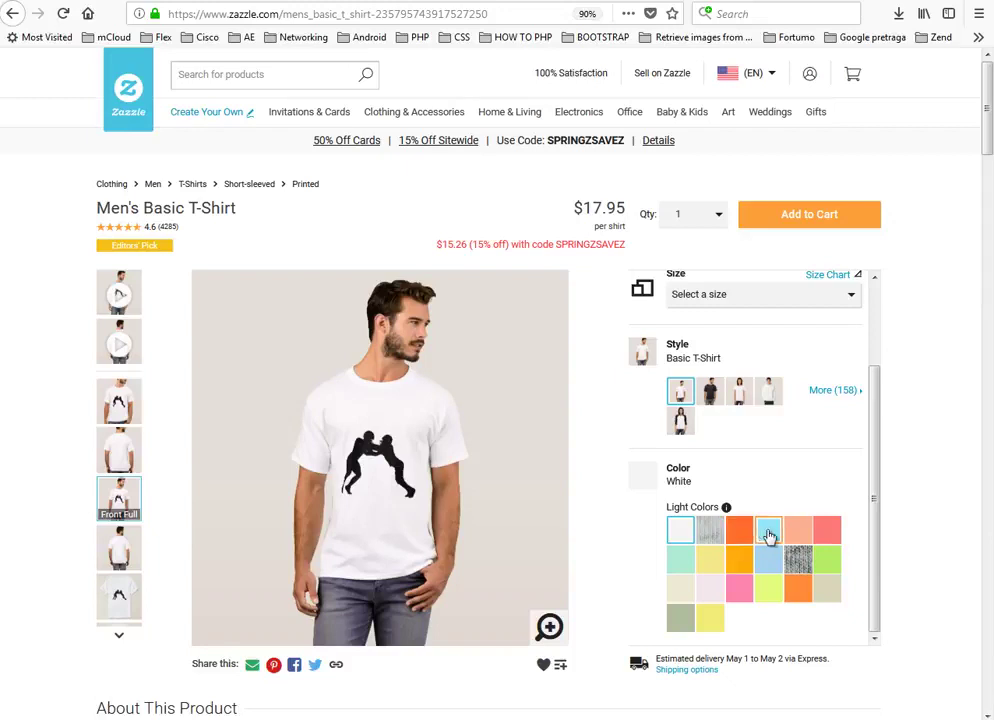
pyautogui.click(769, 535)
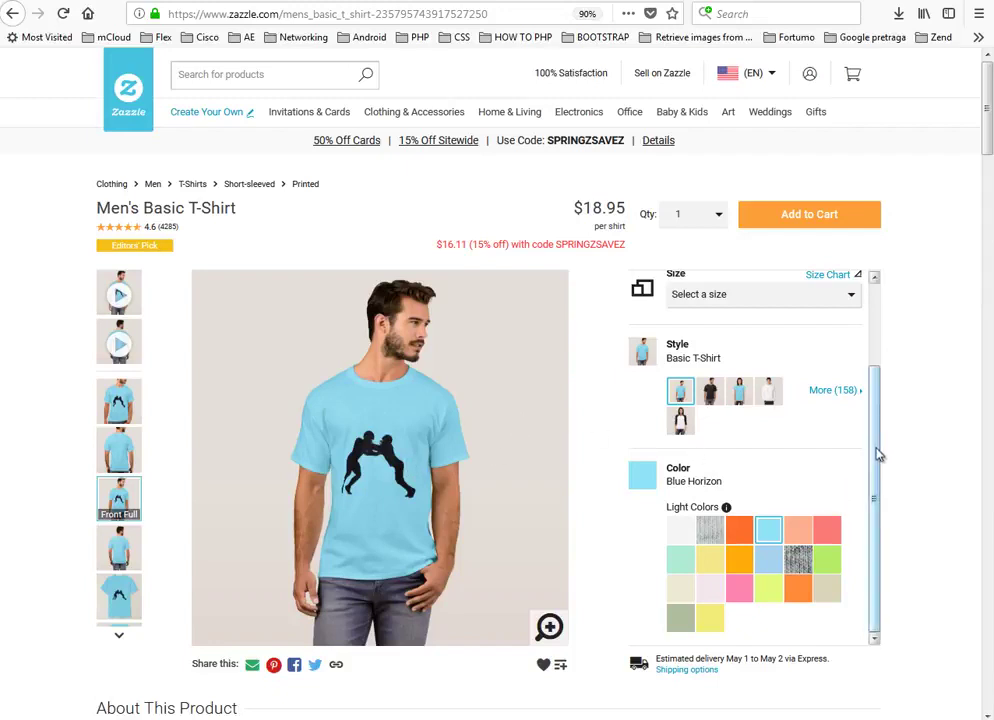
# Open the form for posting the finished T-shirt design for sale
pyautogui.moveTo(877, 454); pyautogui.dragTo(880, 320)
pyautogui.scroll(2, 880, 320)
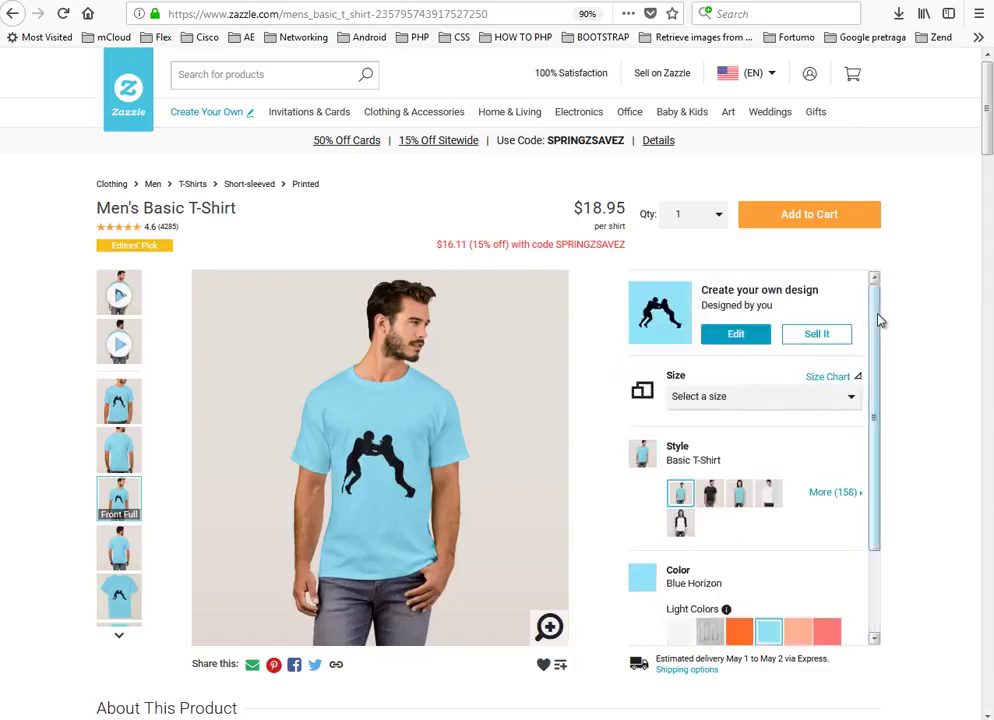
pyautogui.click(799, 341)
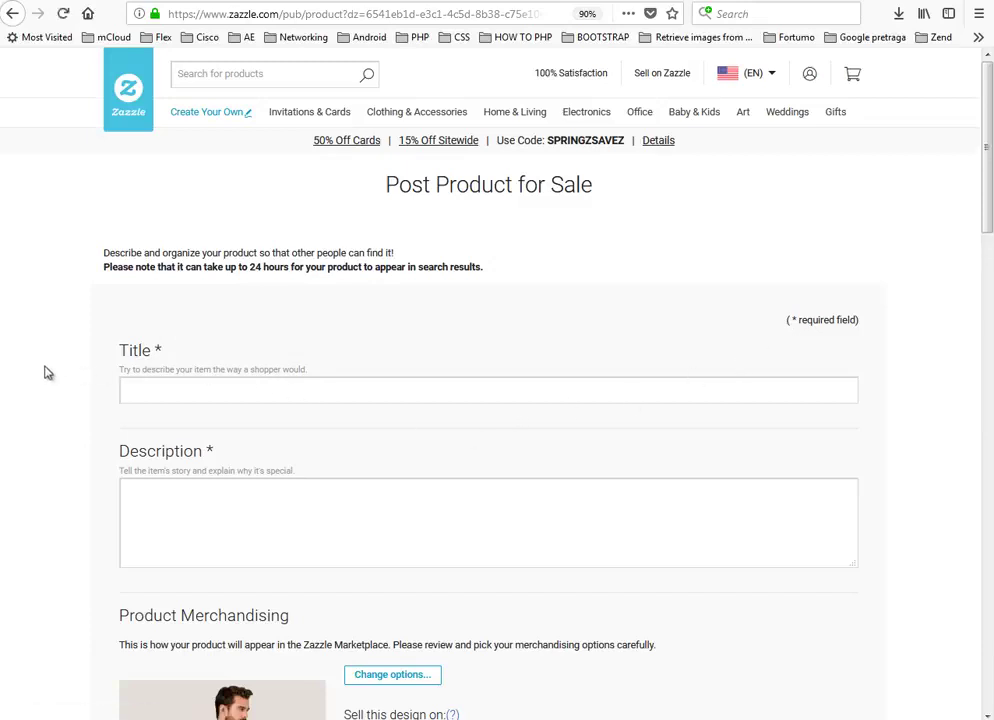
# Try to fill in the product title with the suggested entry "American football player"
pyautogui.scroll(-2, 90, 389)
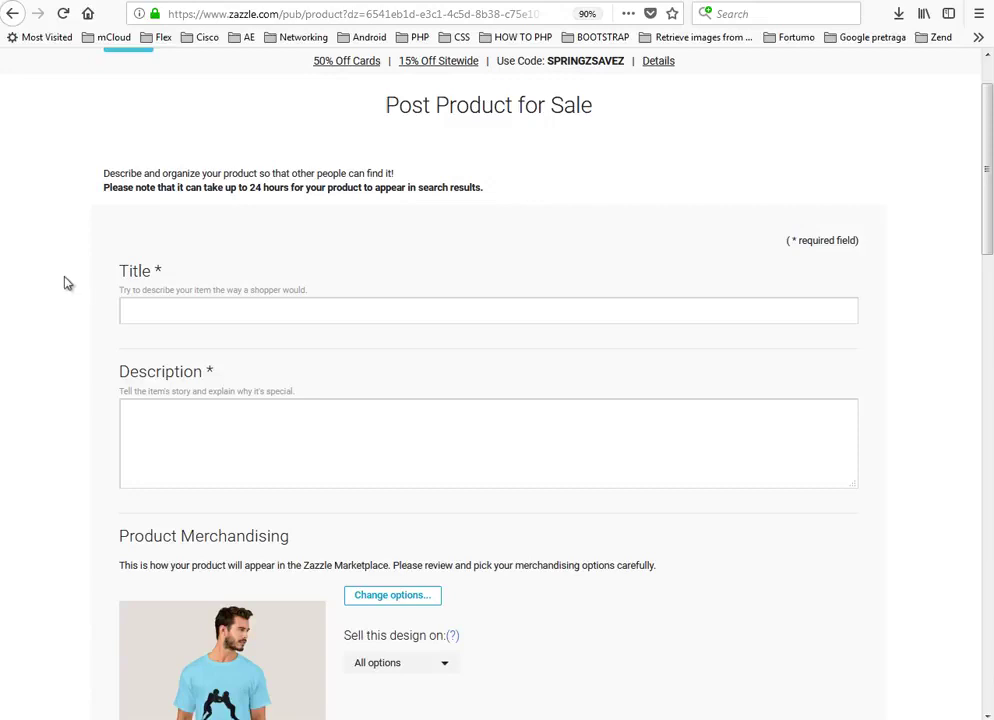
pyautogui.scroll(-2, 64, 283)
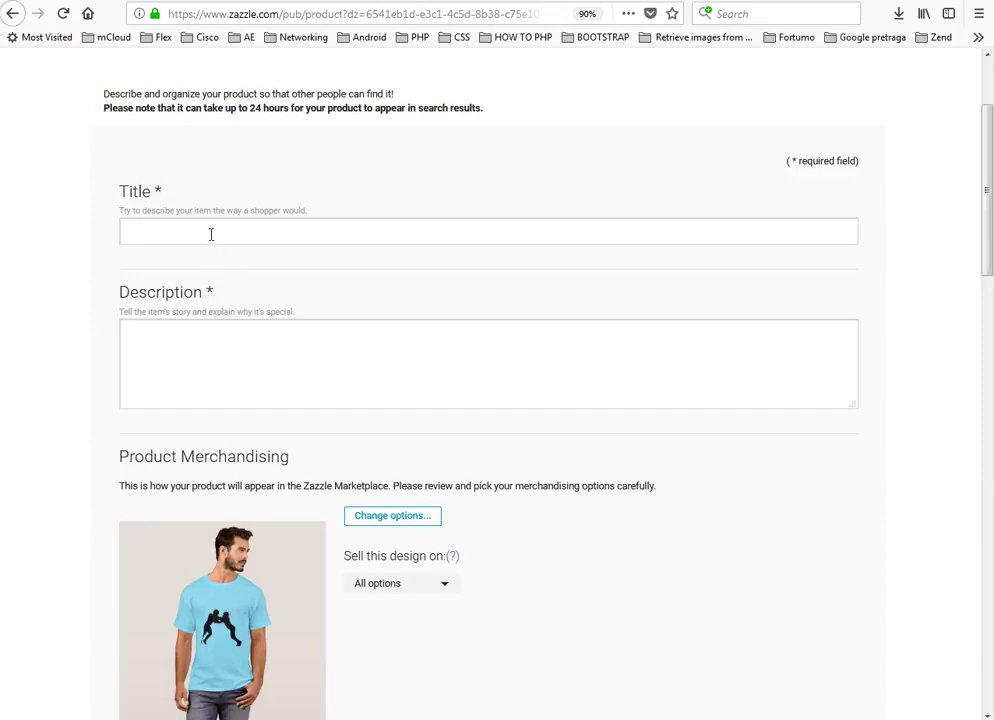
pyautogui.click(359, 226)
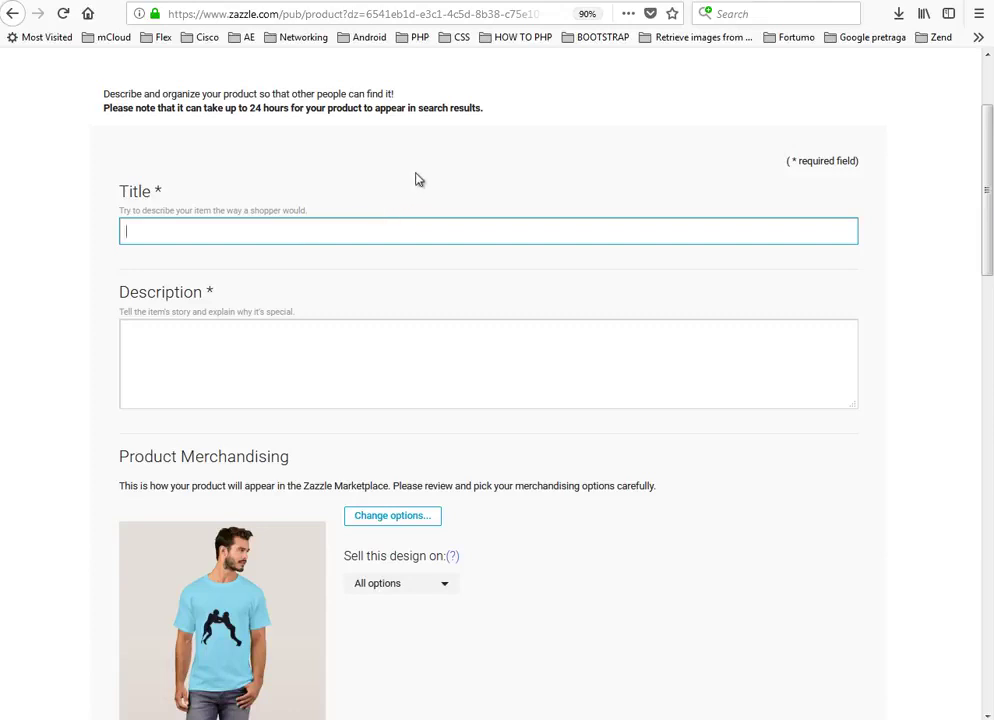
pyautogui.write('American')
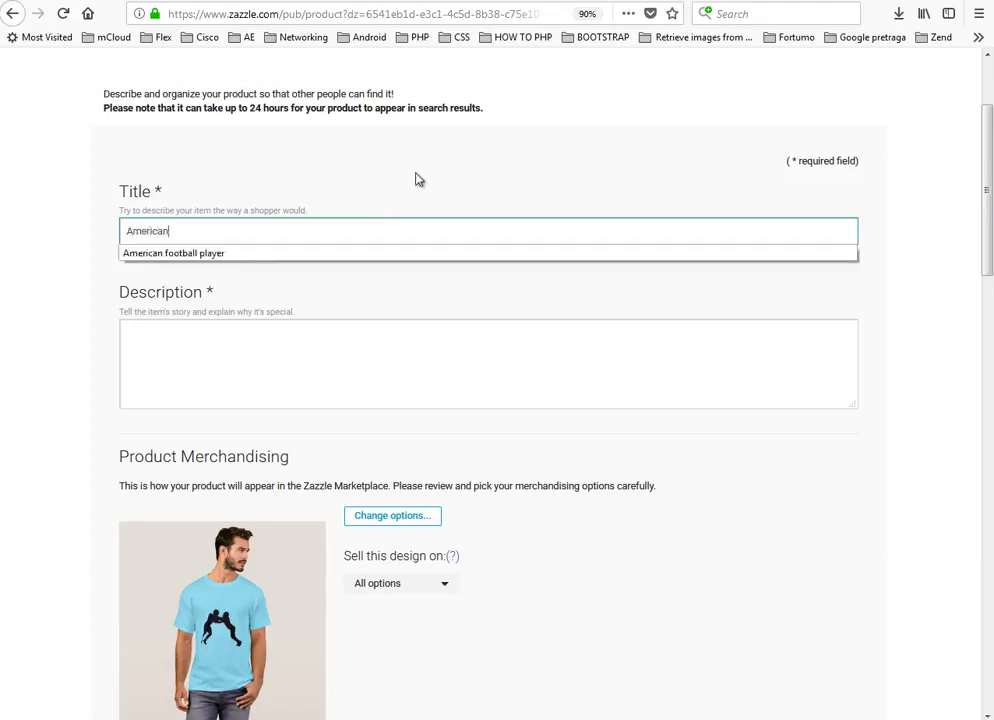
pyautogui.press('Down')
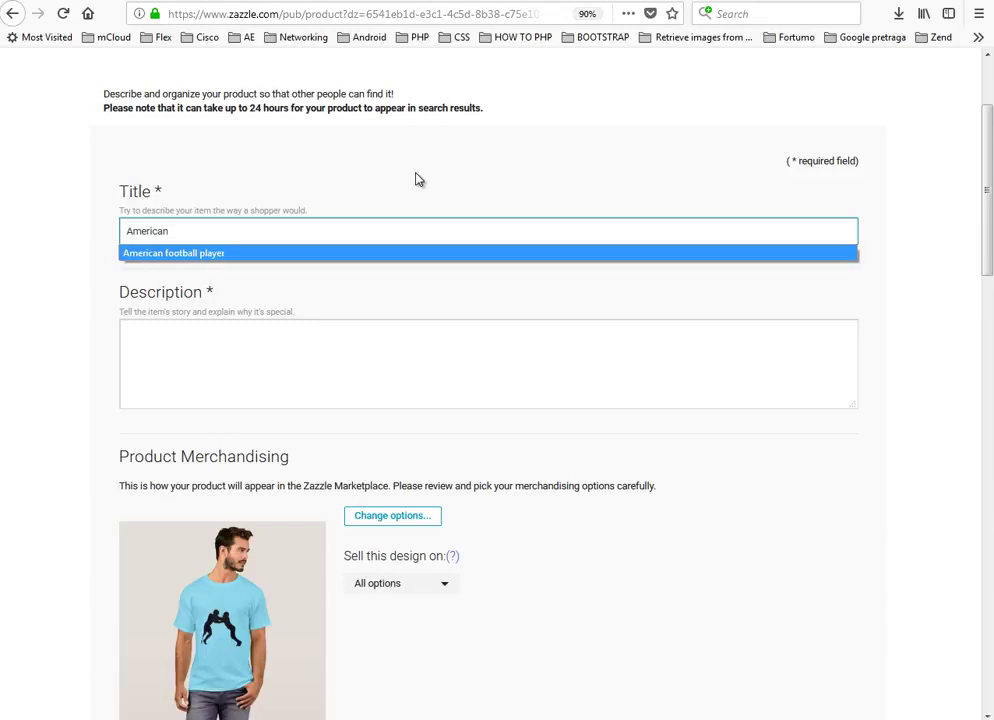
pyautogui.press('Return')
pyautogui.press('Escape')
pyautogui.click(40, 346)
# Replace the product title with the suggested entry "American football player"
pyautogui.scroll(3, 150, 360)
pyautogui.click(222, 426)
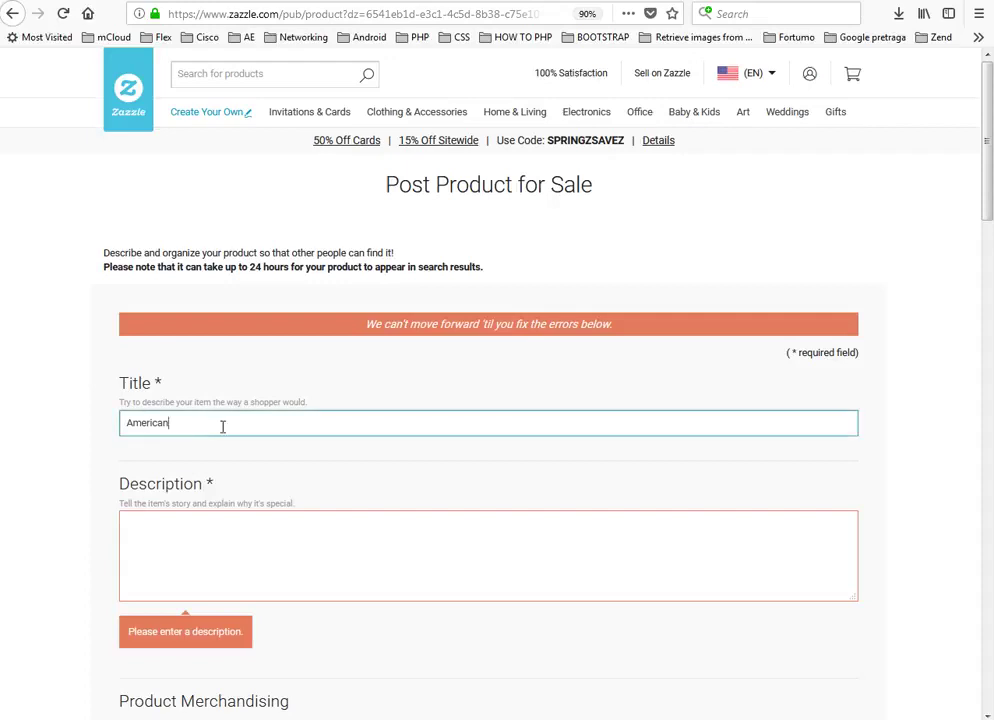
pyautogui.write('g')
pyautogui.moveTo(204, 428); pyautogui.dragTo(124, 427)
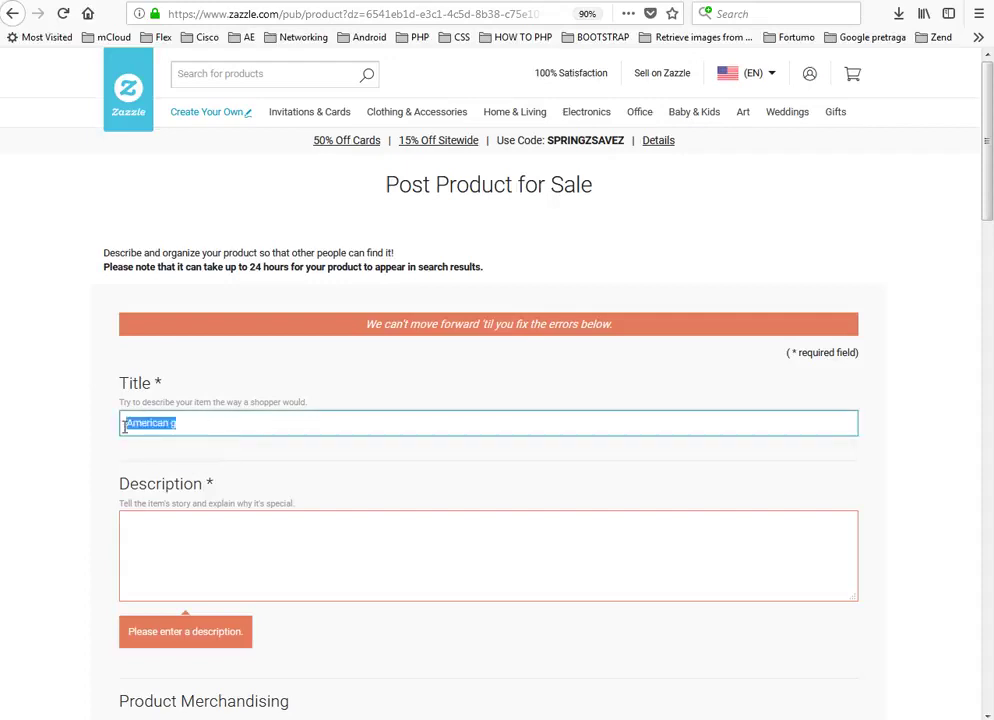
pyautogui.write('A')
pyautogui.click(195, 448)
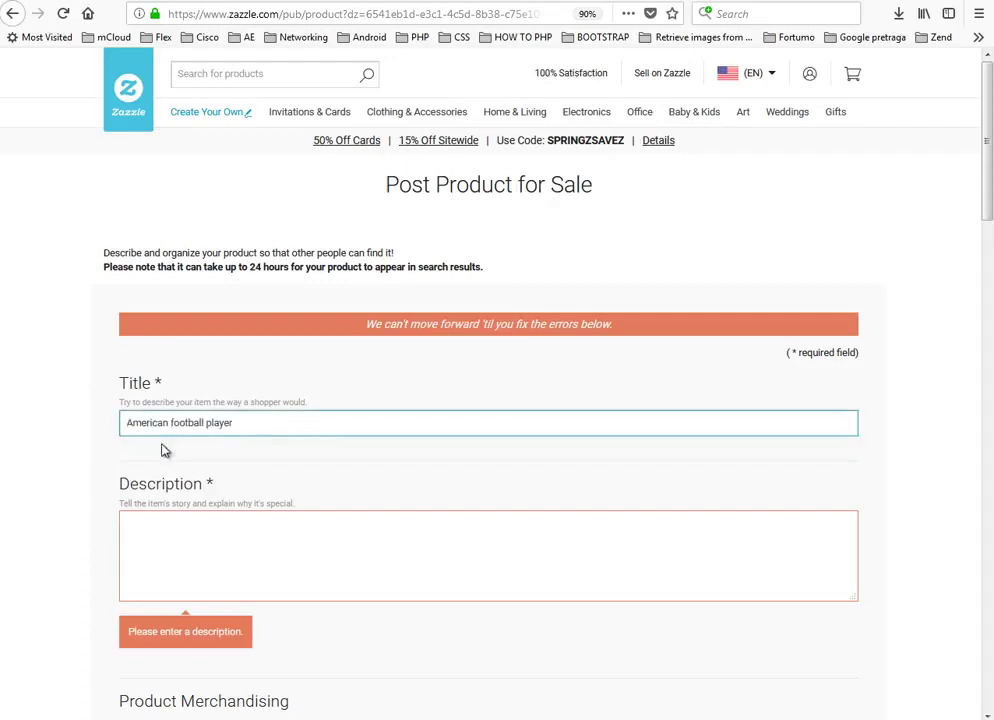
# Copy the product title "American football player" into the description
pyautogui.tripleClick(241, 422)
pyautogui.hotkey('ctrl', 'c')
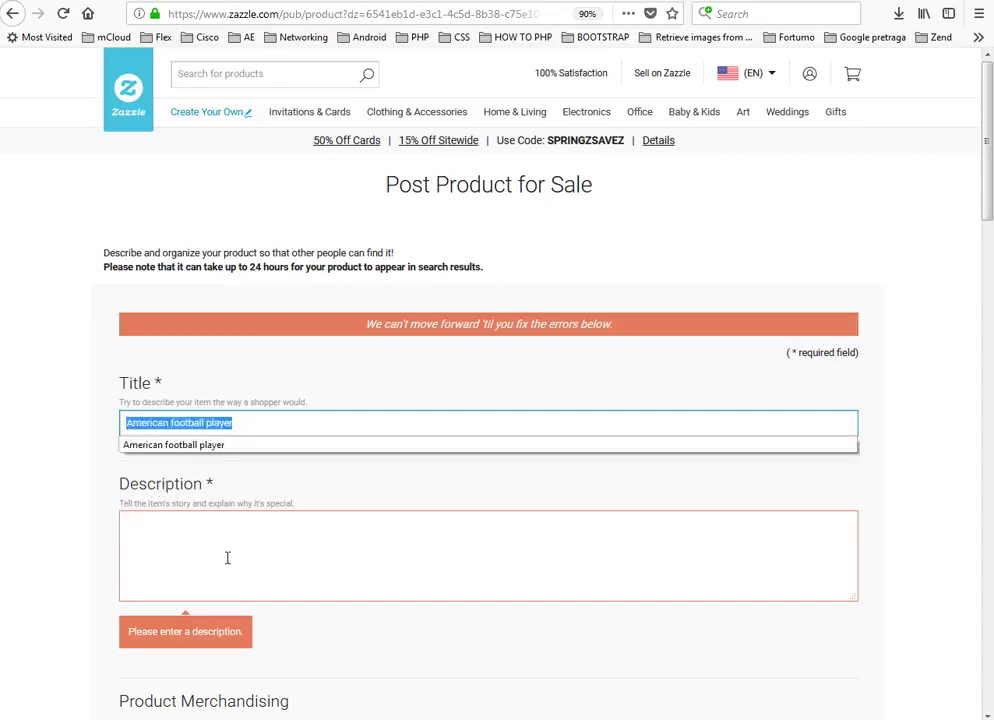
pyautogui.scroll(-3, 268, 505)
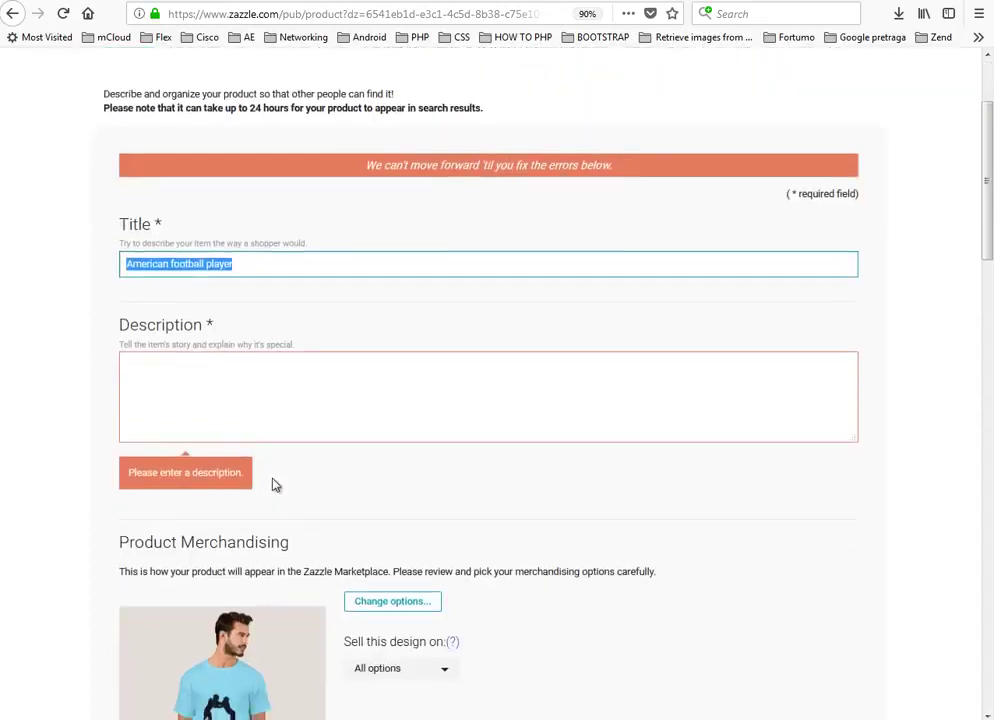
pyautogui.click(173, 361)
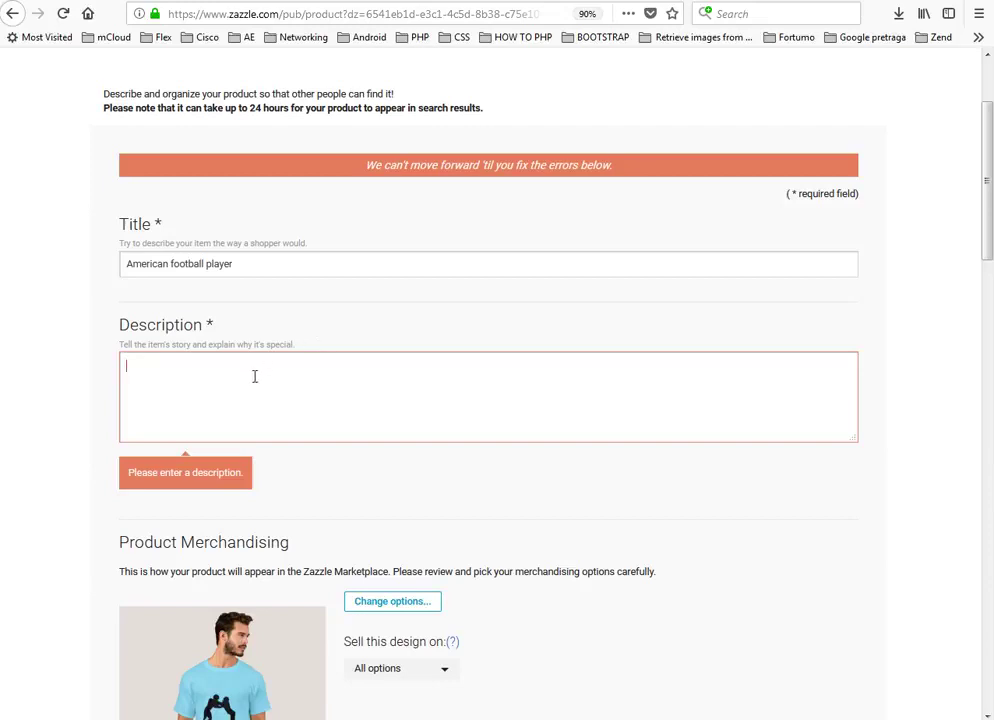
pyautogui.hotkey('ctrl', 'v')
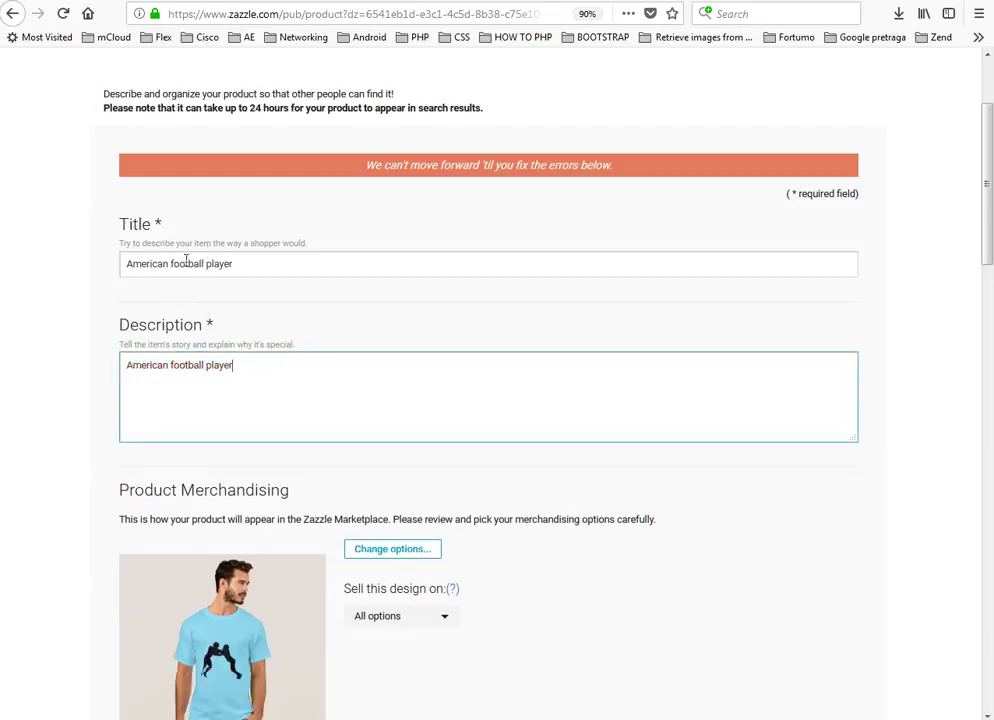
pyautogui.click(93, 366)
pyautogui.scroll(-5, 93, 366)
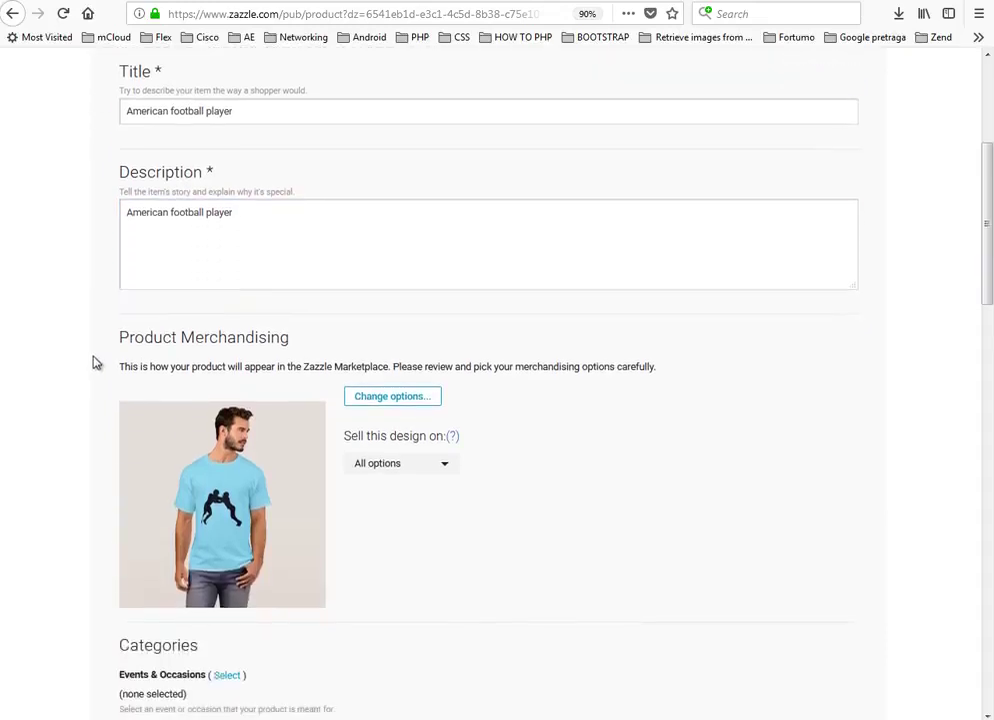
pyautogui.scroll(-4, 95, 363)
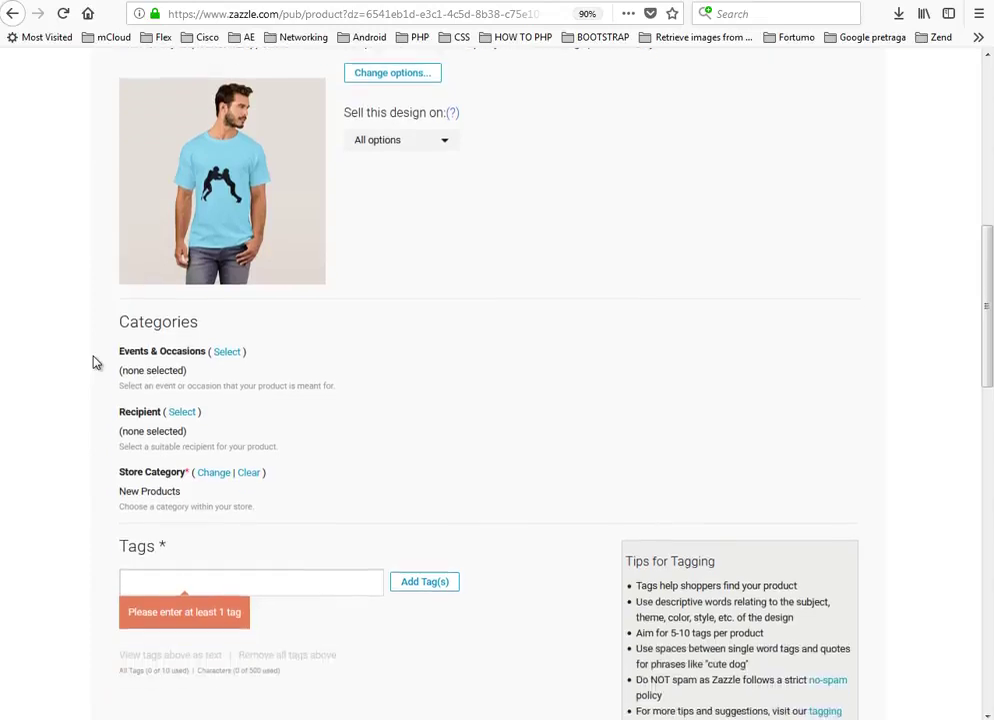
pyautogui.scroll(-1, 93, 363)
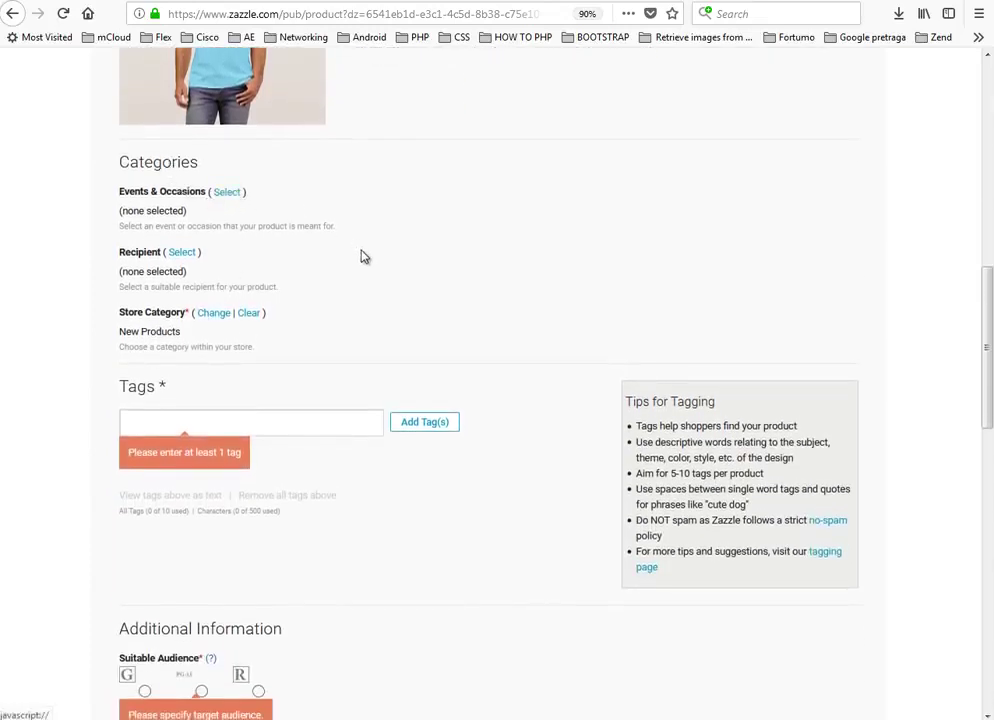
pyautogui.scroll(1, 300, 270)
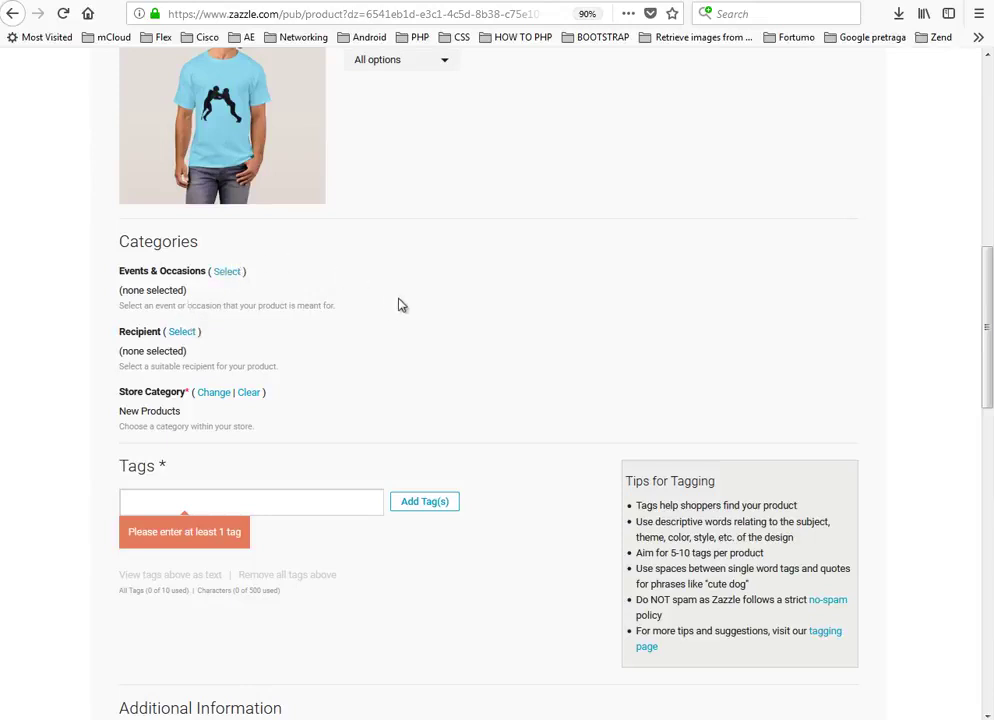
pyautogui.scroll(2, 397, 304)
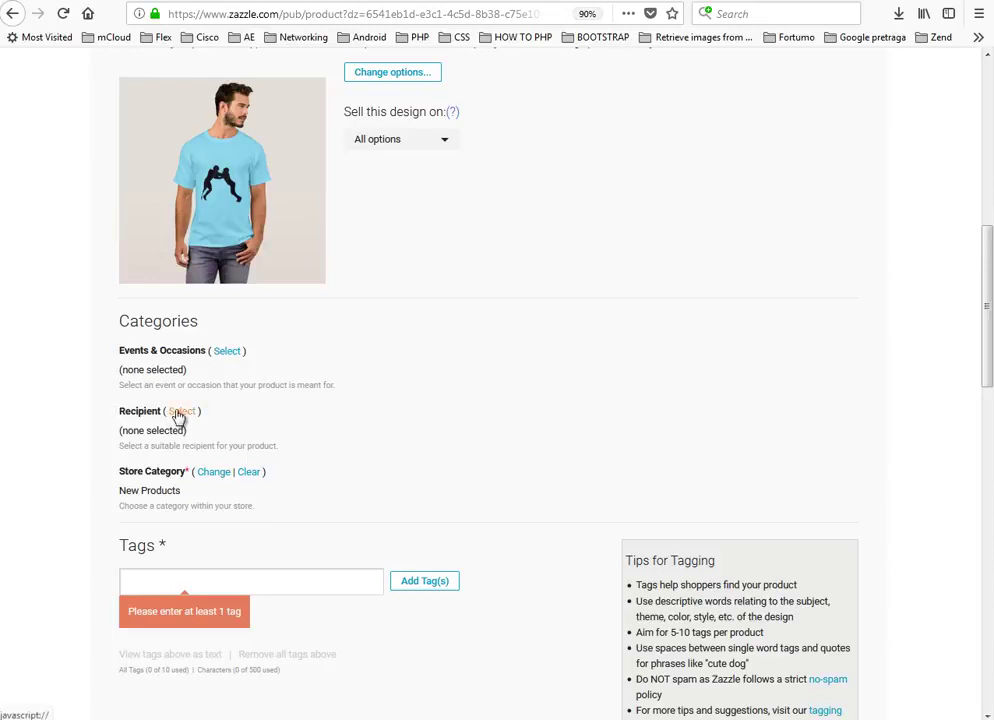
pyautogui.click(179, 411)
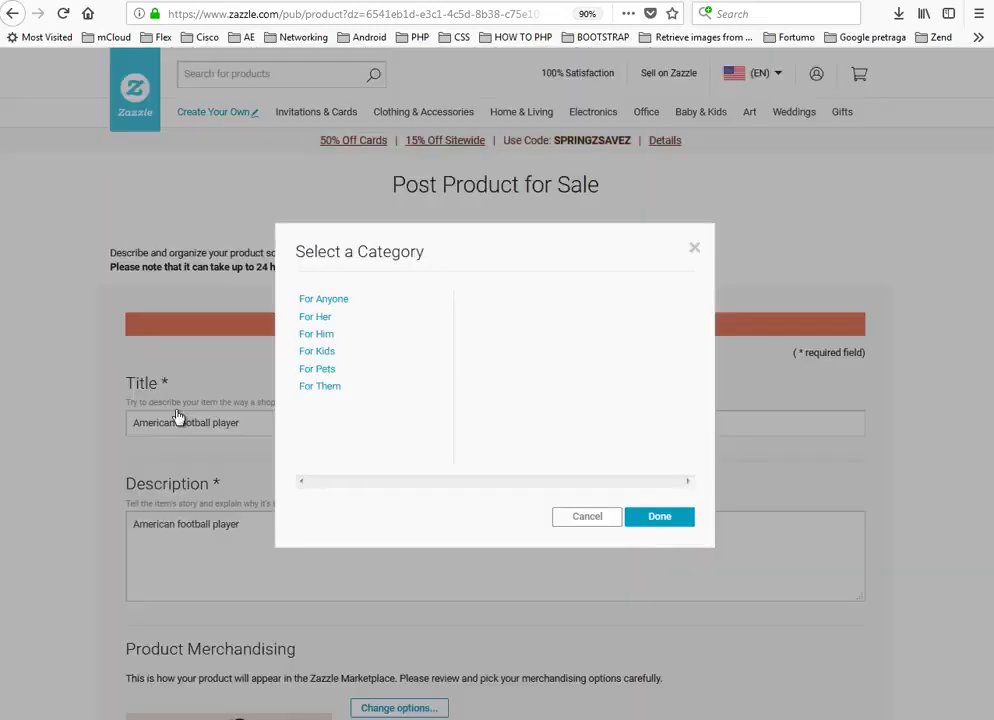
pyautogui.click(328, 336)
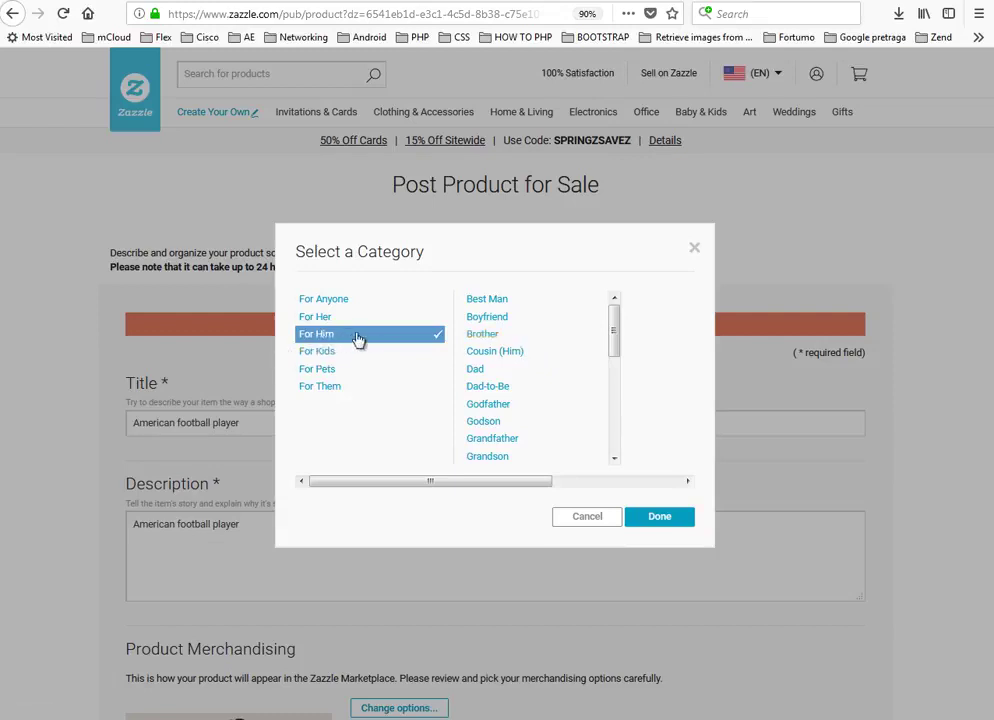
pyautogui.click(596, 522)
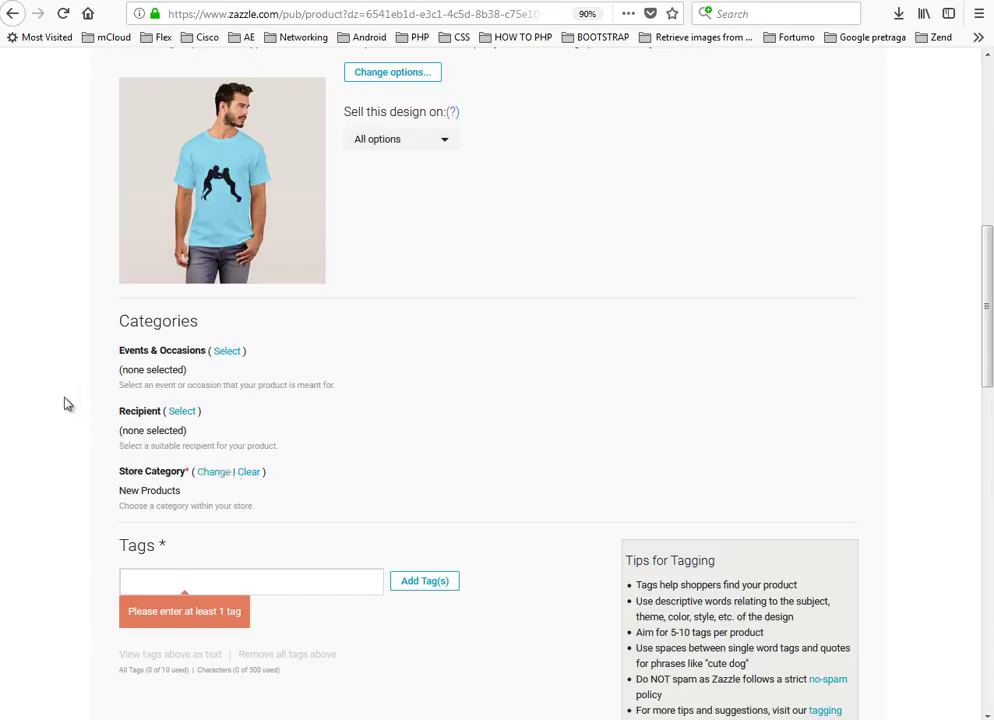
# Add the product tags football, player, sport and american, keeping the current Windows color scheme and the option to be asked again
pyautogui.scroll(-3, 64, 403)
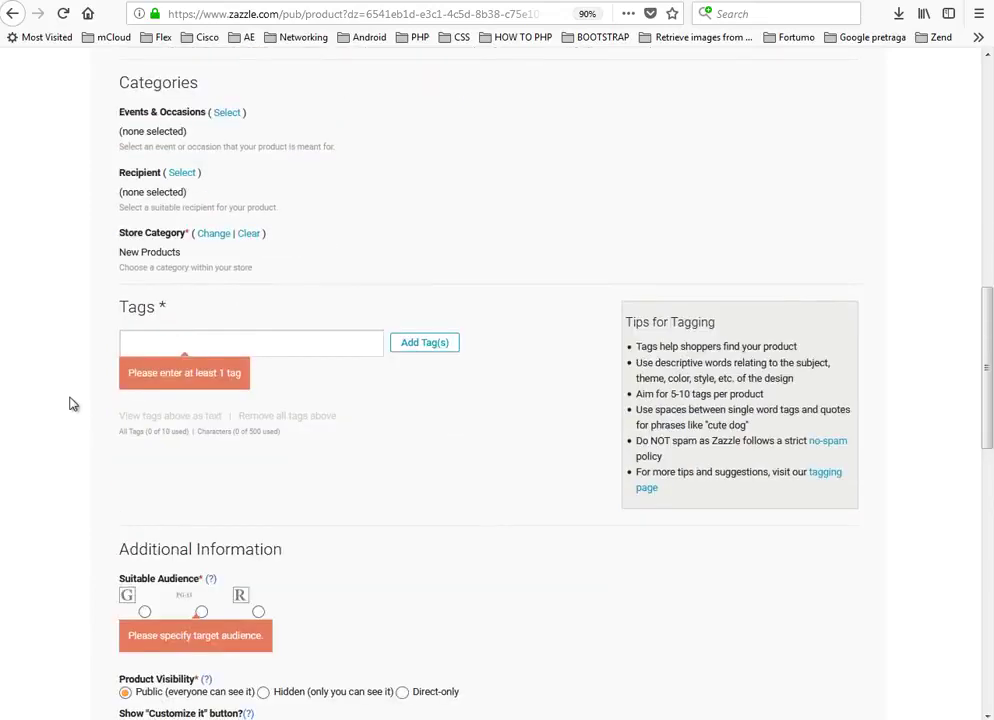
pyautogui.scroll(-1, 72, 403)
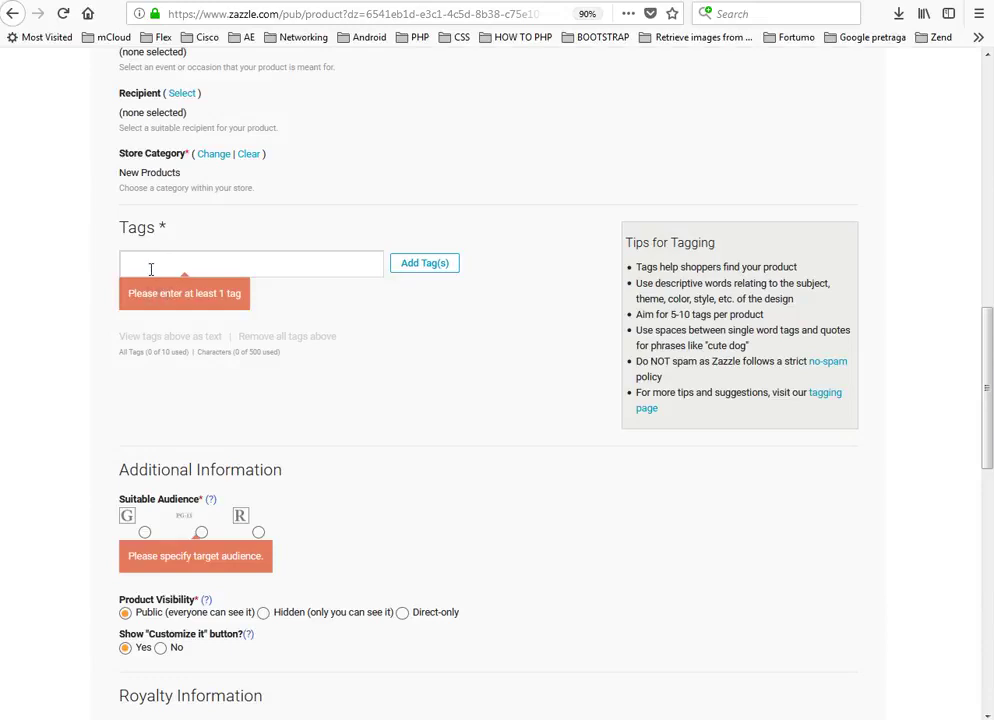
pyautogui.click(151, 269)
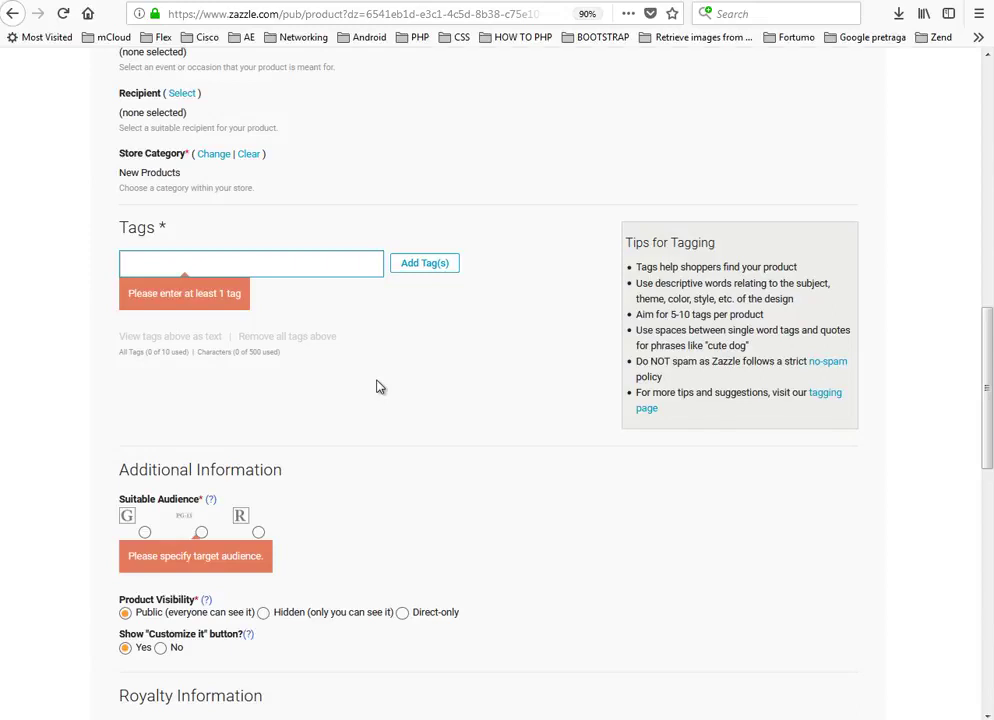
pyautogui.write('football, player,')
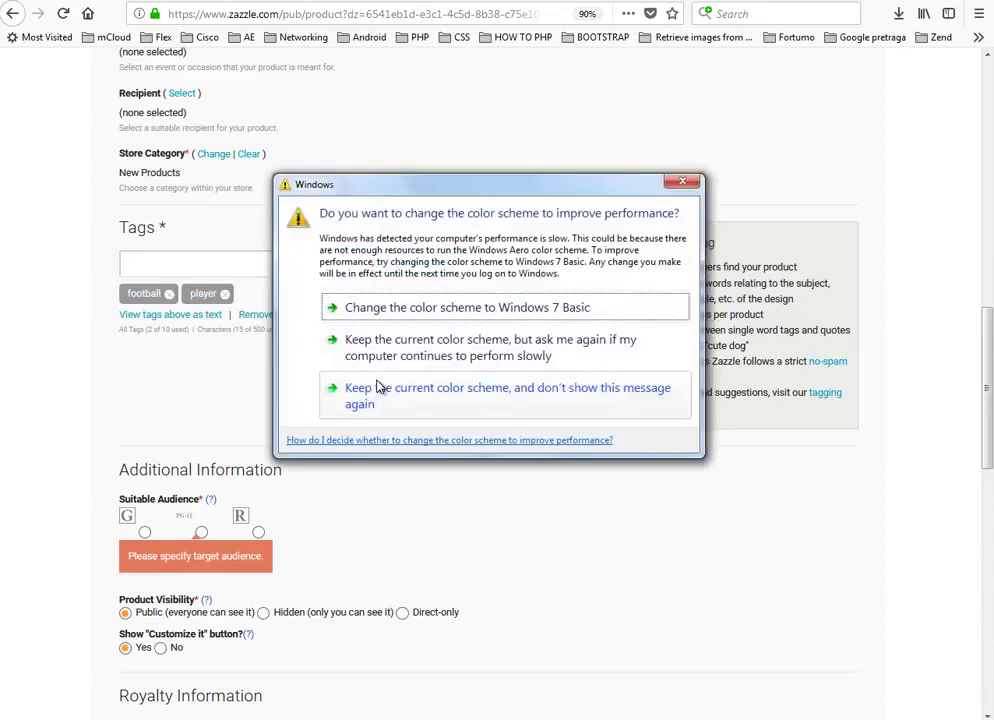
pyautogui.click(395, 351)
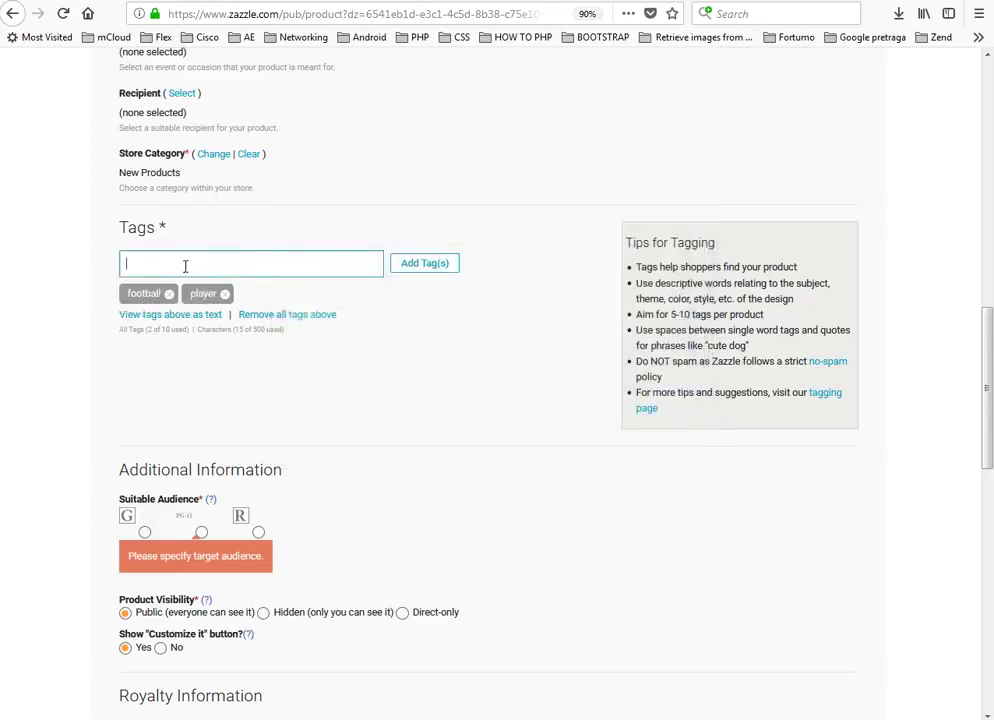
pyautogui.write('sport, american,')
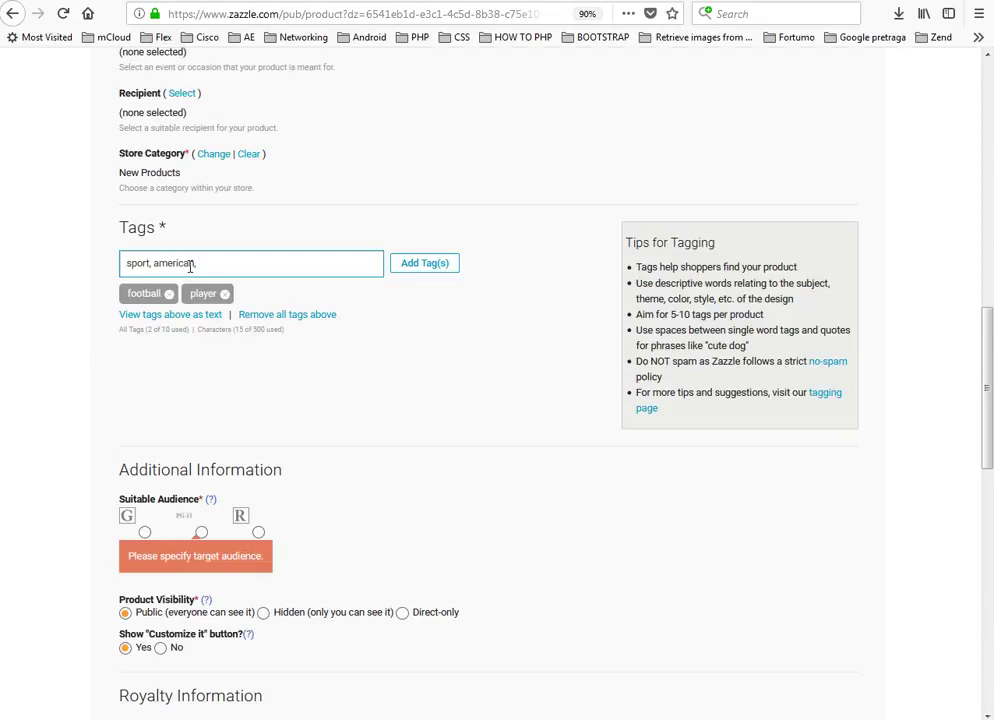
pyautogui.press('Return')
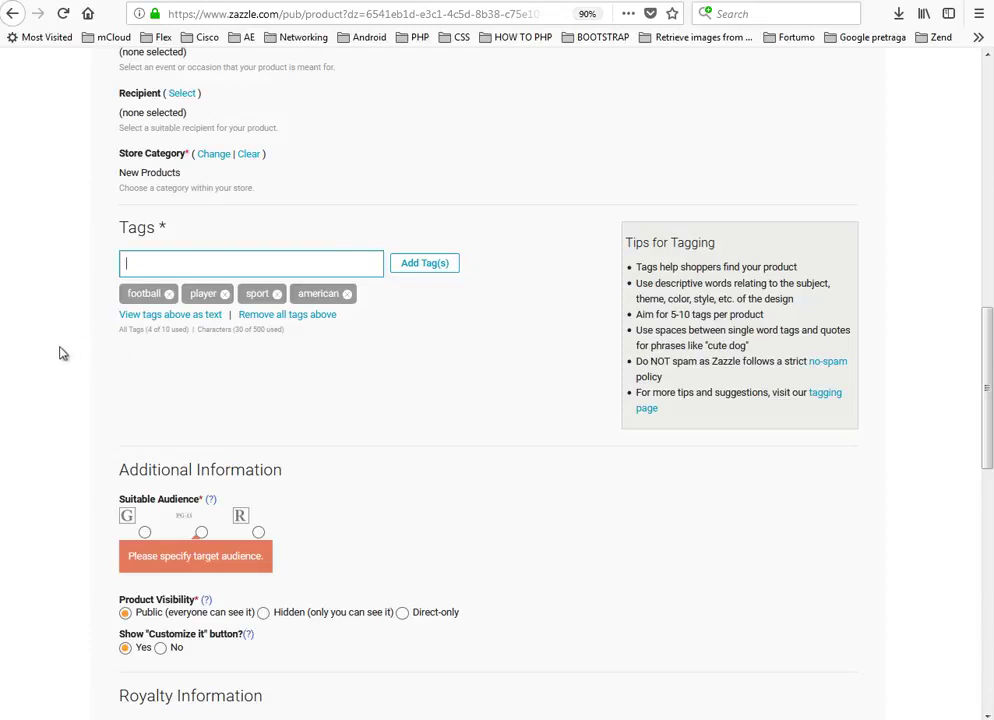
# Set the product's suitable audience rating to G
pyautogui.scroll(-1, 88, 374)
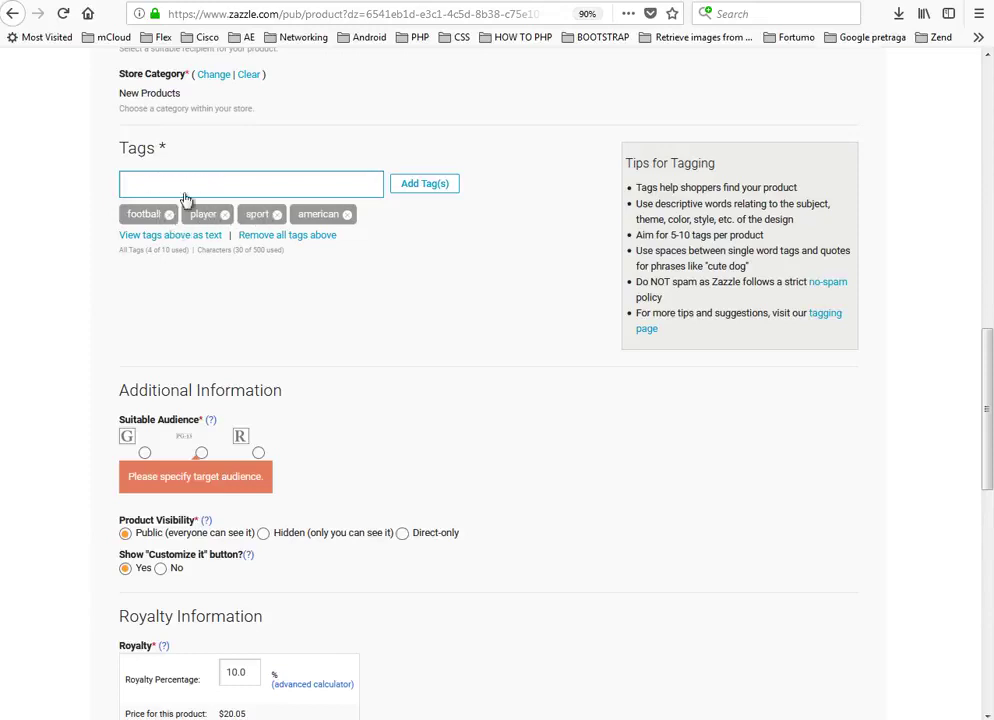
pyautogui.scroll(-3, 98, 308)
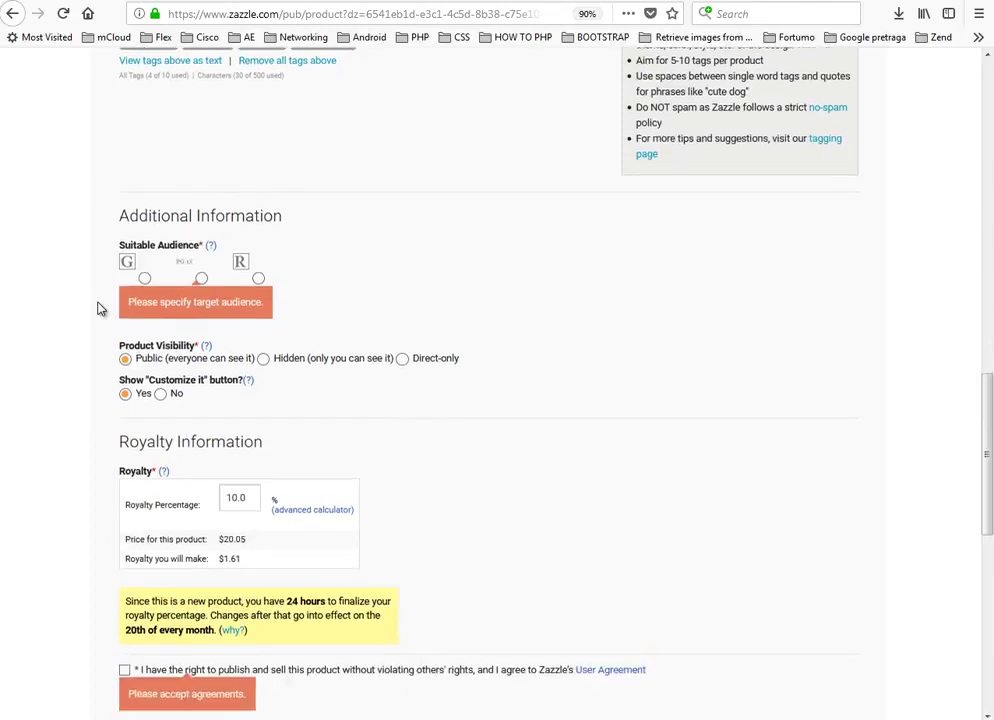
pyautogui.scroll(-1, 98, 308)
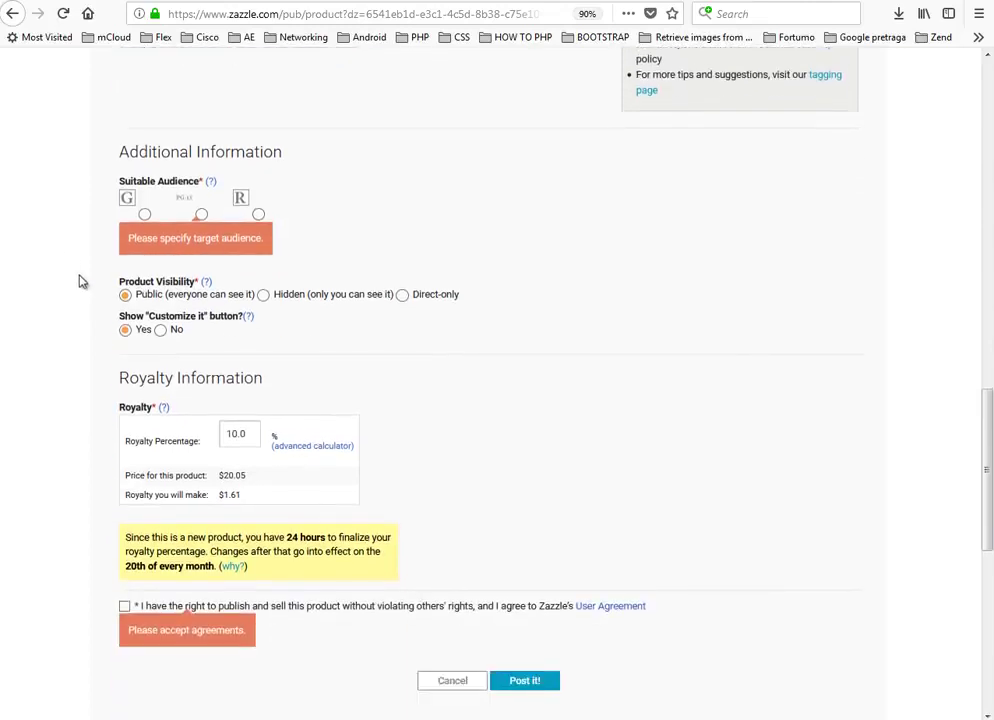
pyautogui.click(146, 216)
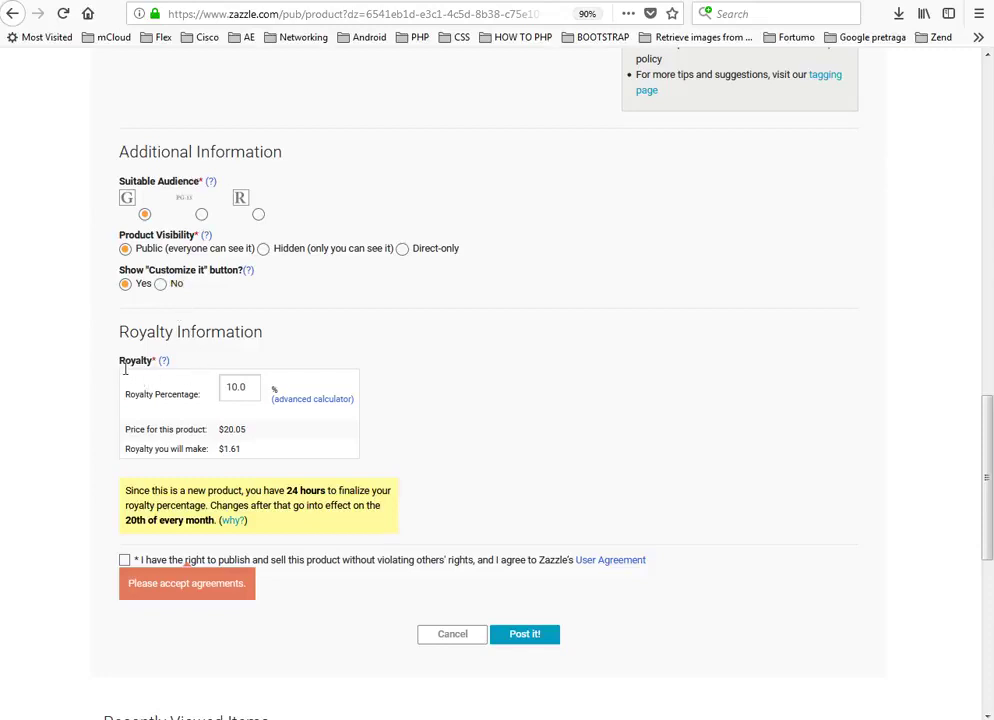
# Set the product's royalty percentage to 20.0
pyautogui.scroll(-1, 100, 288)
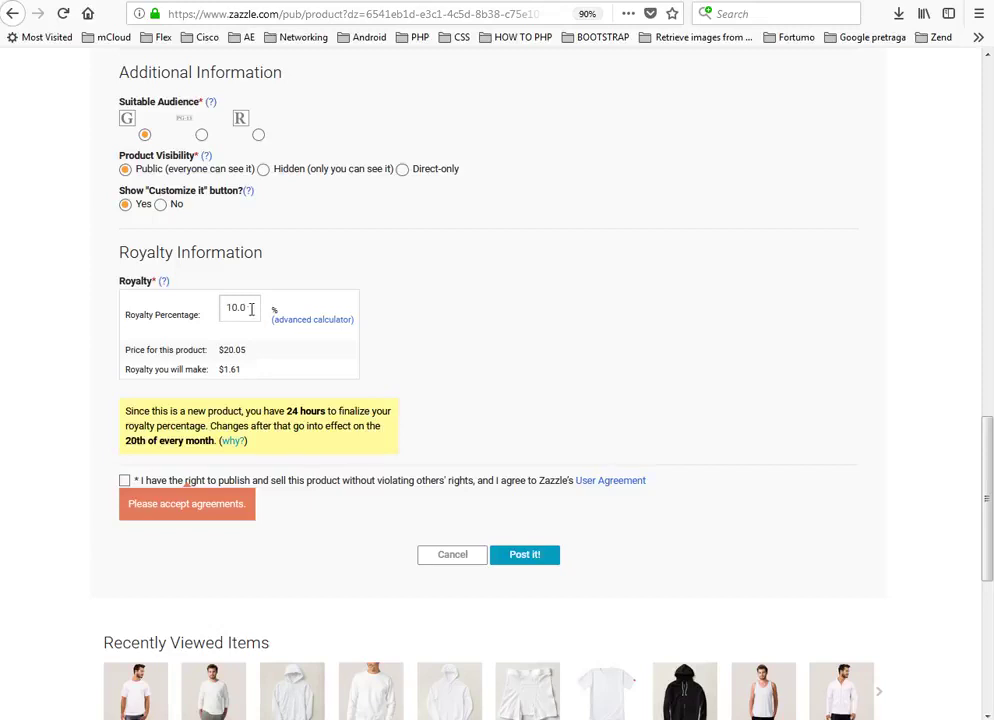
pyautogui.moveTo(247, 352); pyautogui.dragTo(228, 351)
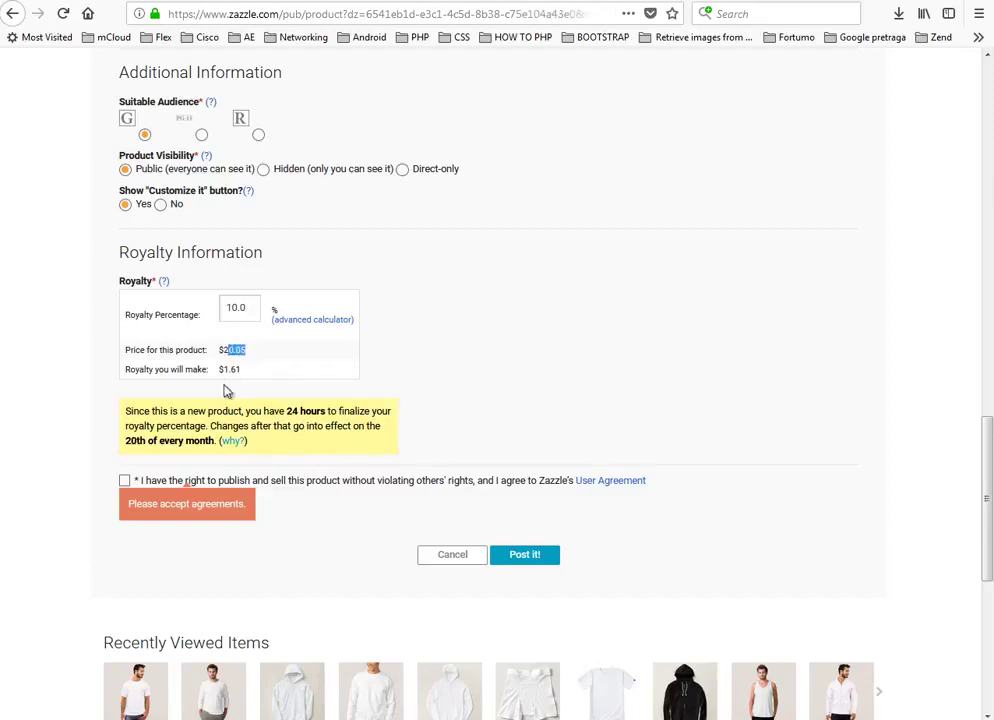
pyautogui.click(40, 421)
pyautogui.hotkey('ctrl', '+')
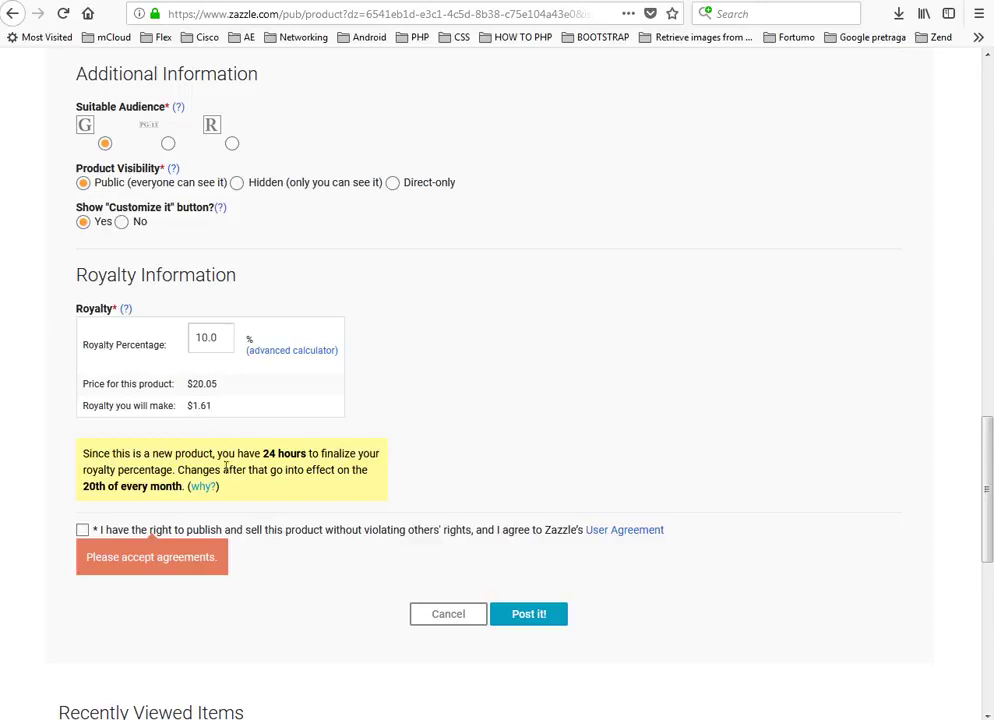
pyautogui.click(222, 340)
pyautogui.moveTo(190, 337); pyautogui.dragTo(288, 338)
pyautogui.write('20.0')
pyautogui.press('Tab')
# Accept the publishing rights agreement and post the T-shirt for sale, keeping the current Windows color scheme
pyautogui.click(82, 532)
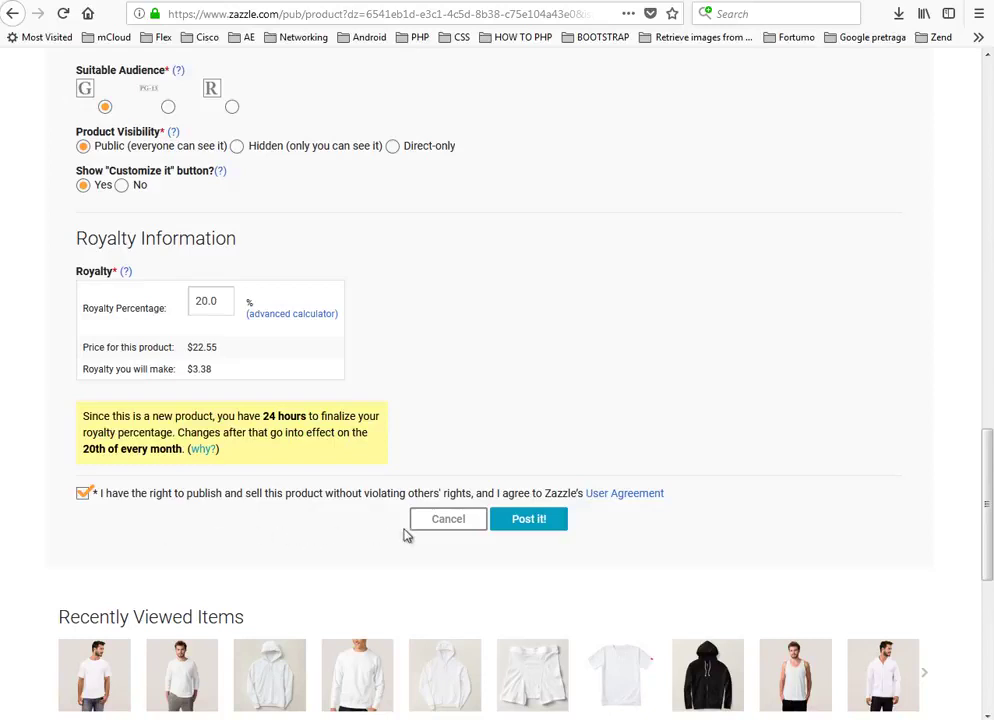
pyautogui.click(516, 524)
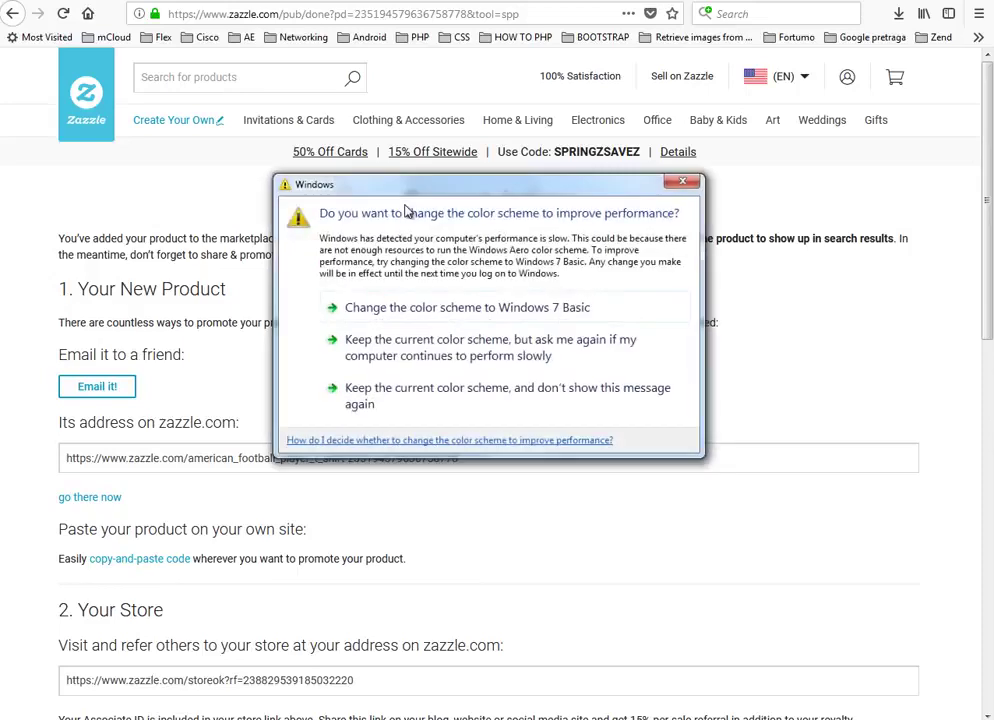
pyautogui.click(466, 346)
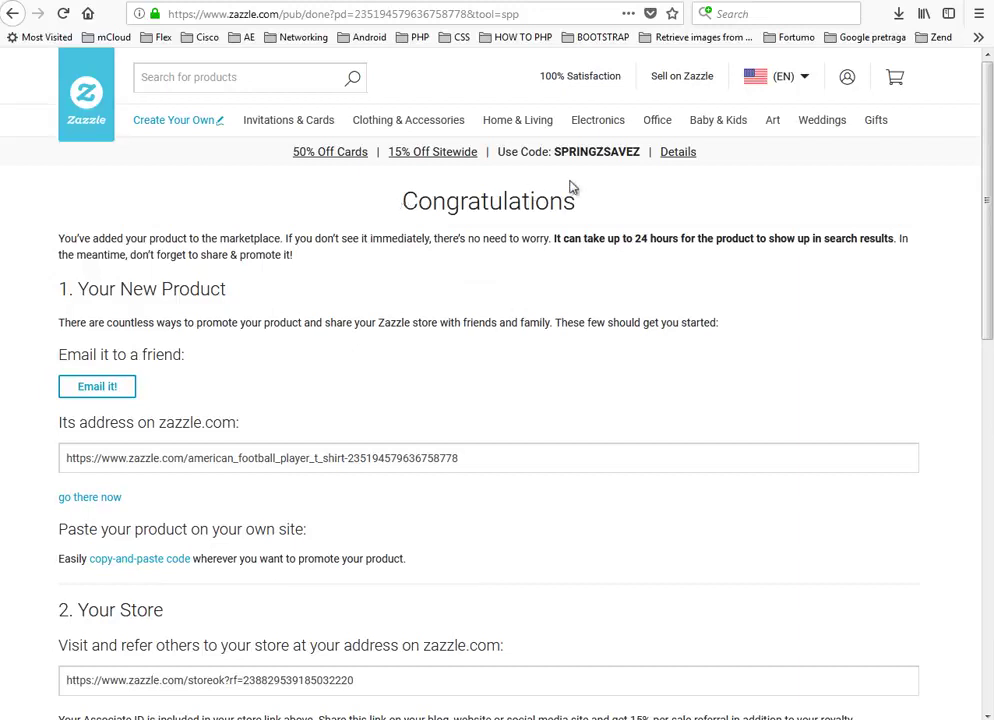
# Open the create-your-own page for custom mugs
pyautogui.hotkey('ctrl', '-')
pyautogui.hotkey('ctrl', '-')
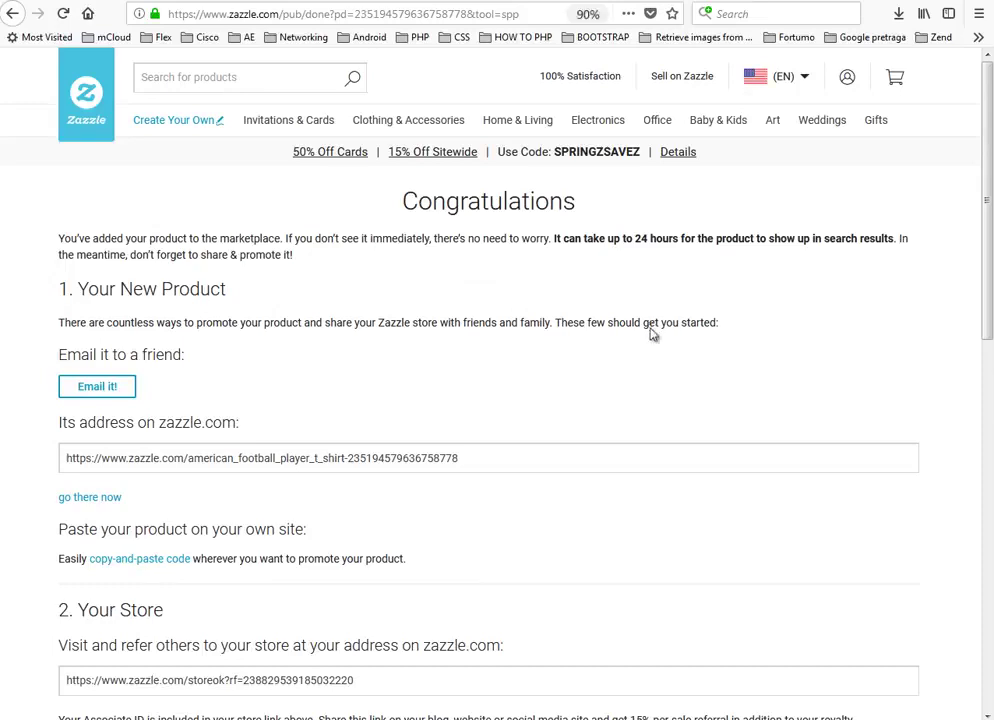
pyautogui.hotkey('ctrl', '+')
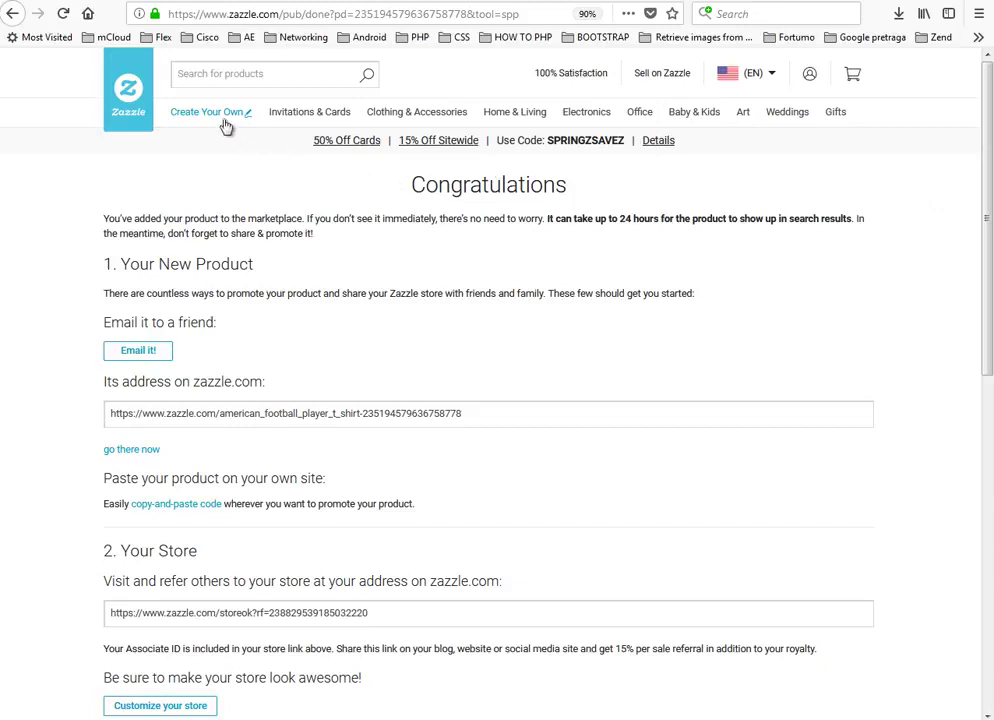
pyautogui.moveTo(226, 124)
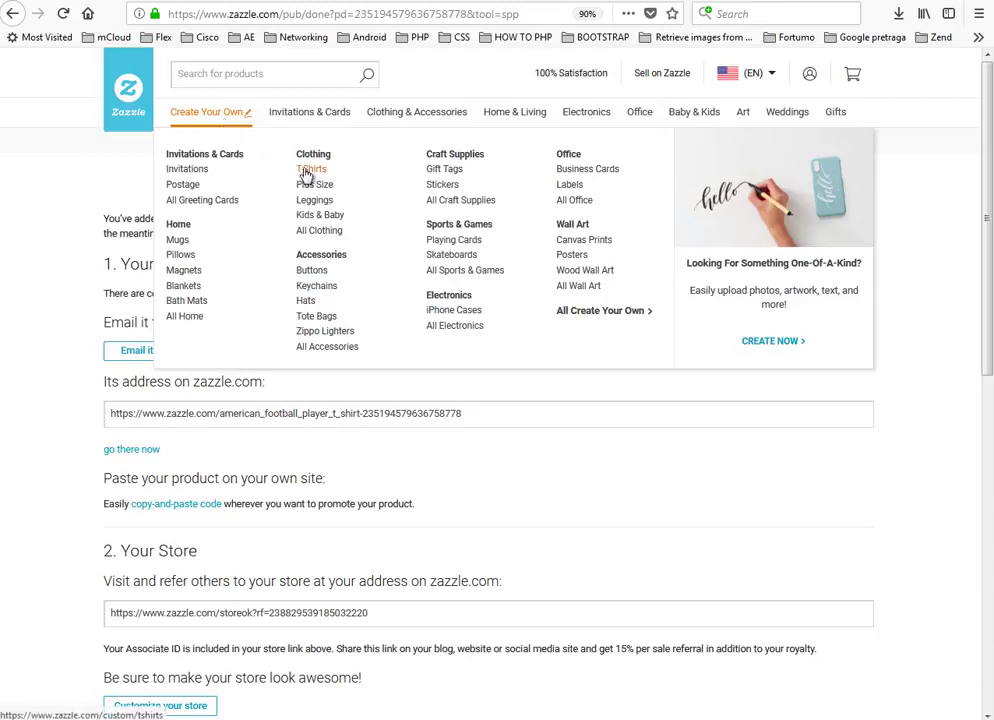
pyautogui.click(176, 243)
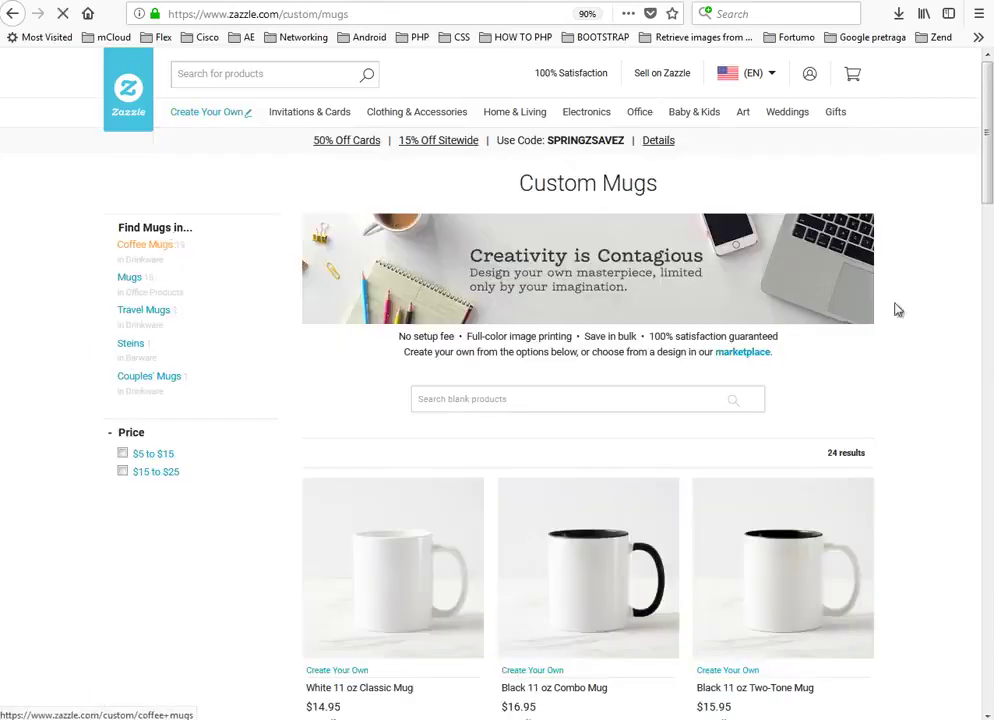
# Examine the blank mug types, the inspiration gallery and the trending mug designs
pyautogui.scroll(-3, 946, 323)
pyautogui.scroll(-2, 949, 323)
pyautogui.scroll(-20, 946, 323)
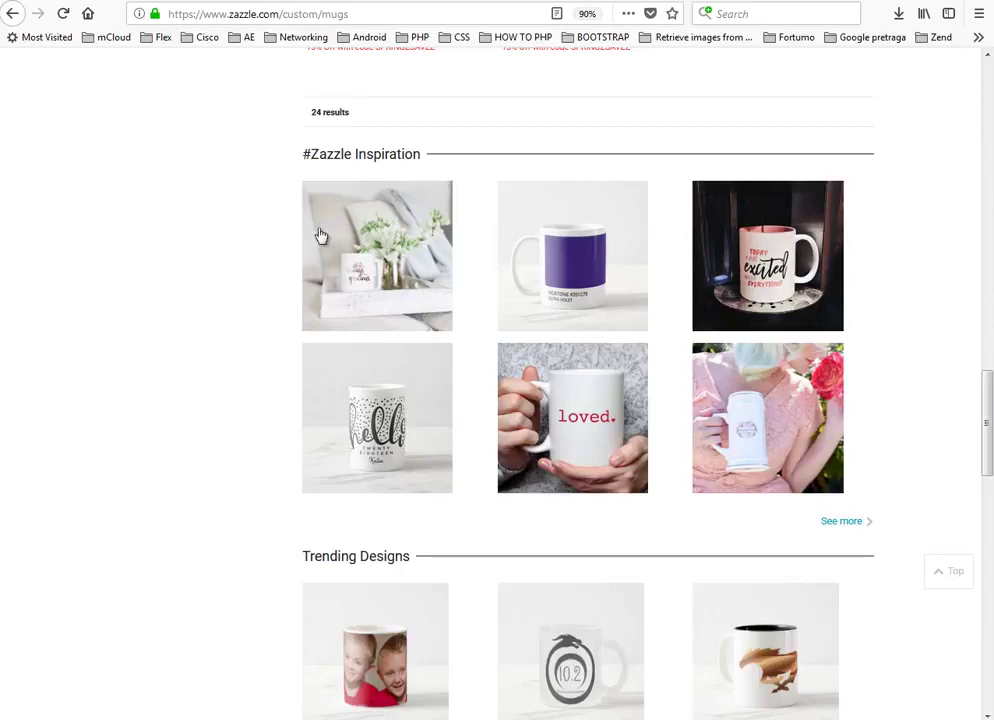
pyautogui.scroll(-1, 217, 208)
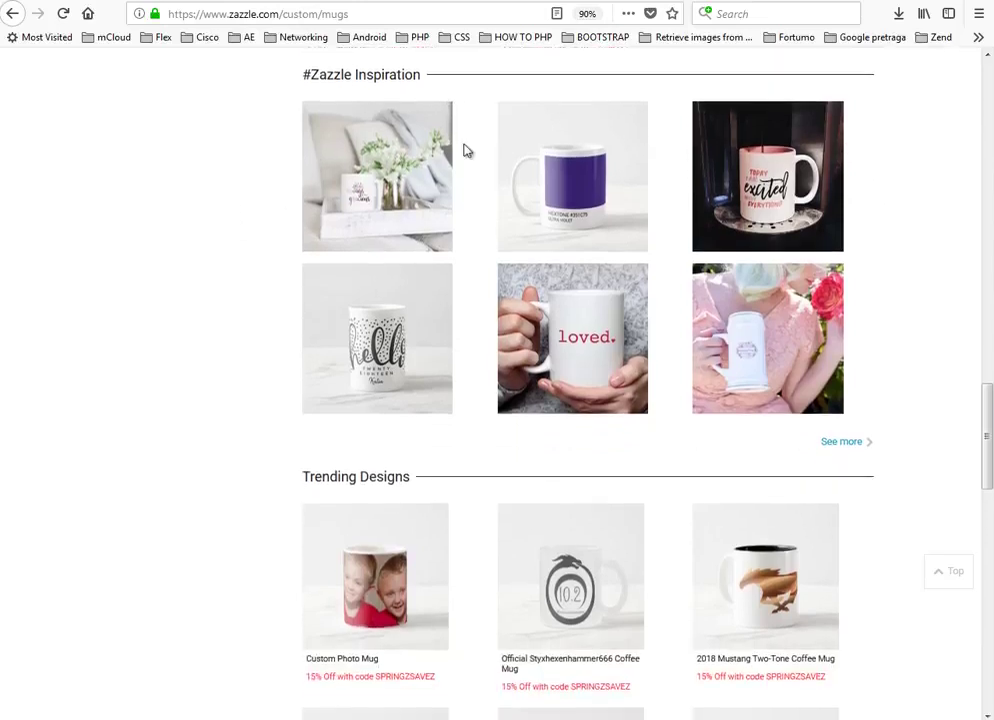
pyautogui.scroll(-2, 270, 210)
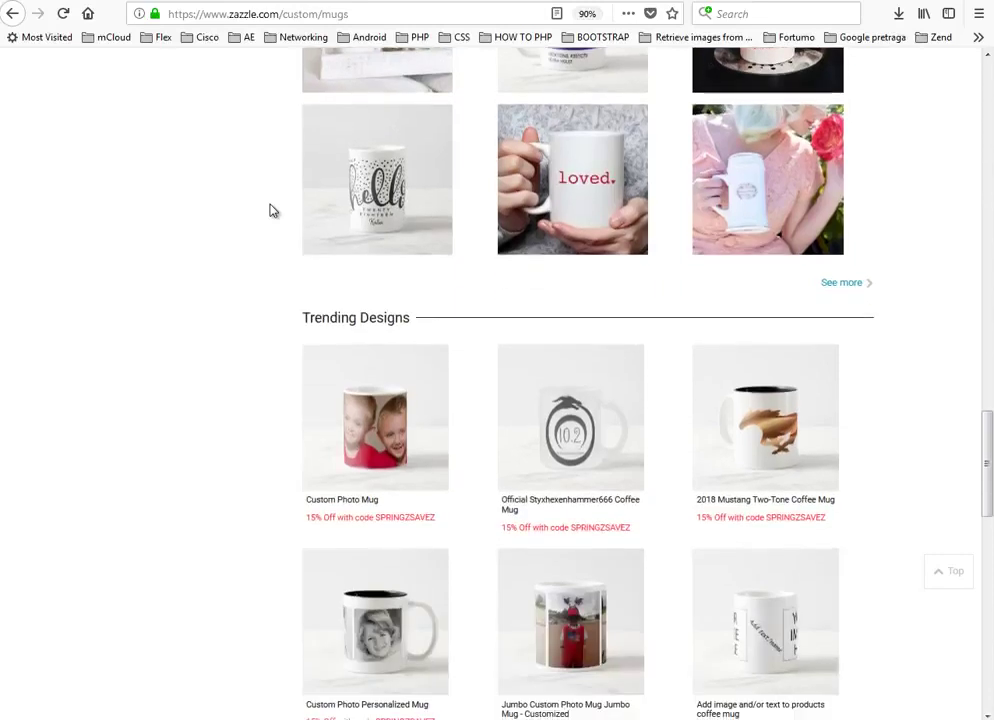
pyautogui.scroll(-2, 270, 210)
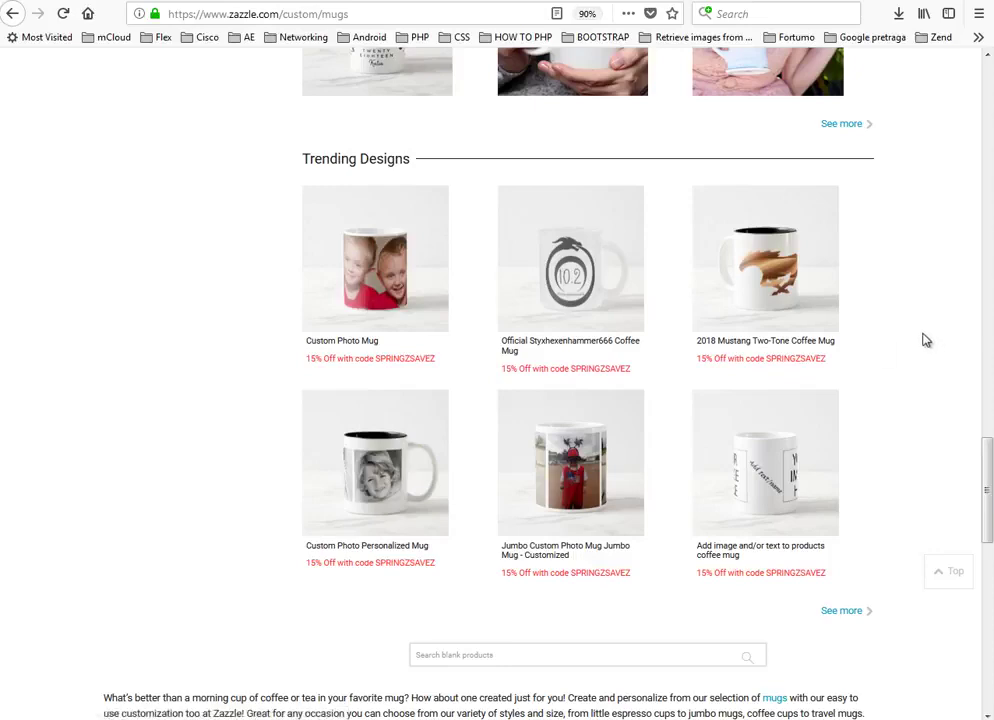
pyautogui.scroll(10, 916, 339)
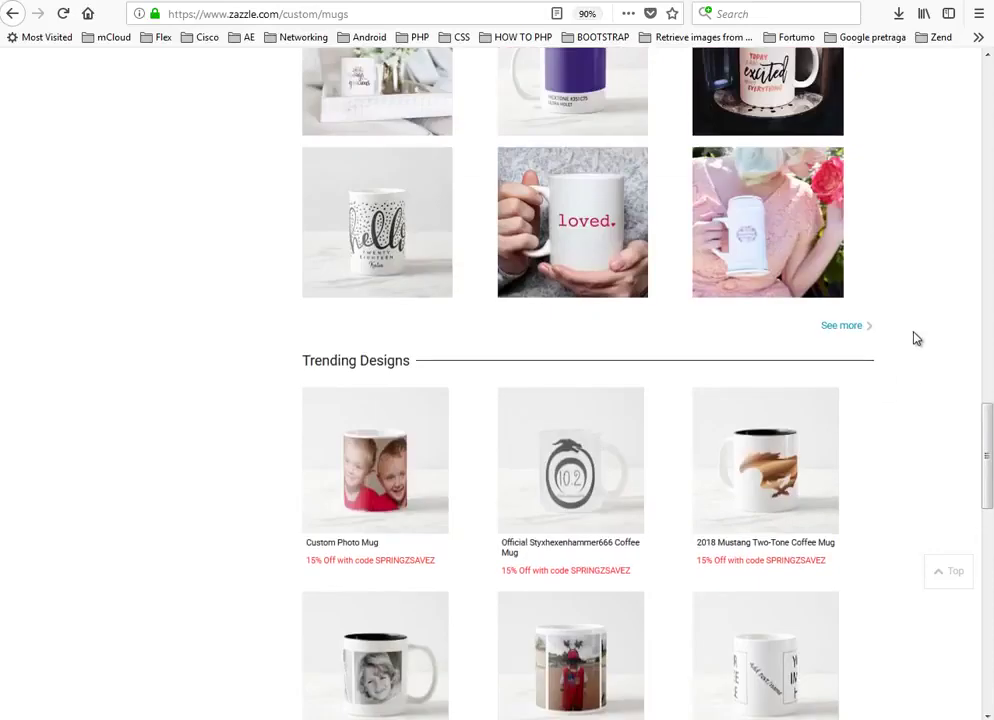
pyautogui.scroll(15, 912, 333)
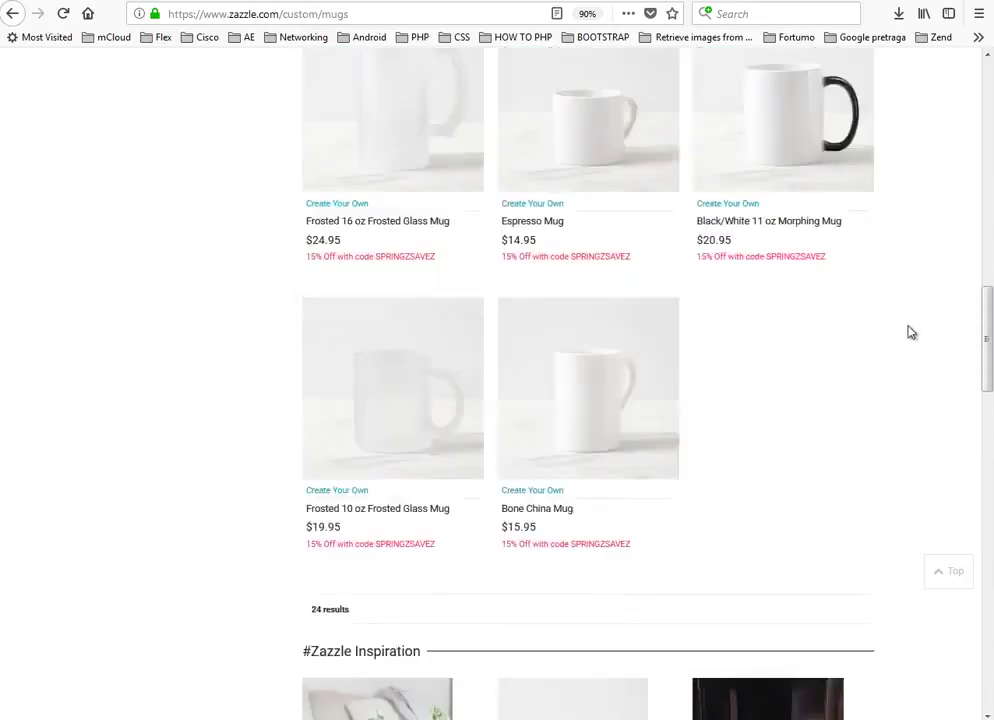
pyautogui.scroll(6, 911, 331)
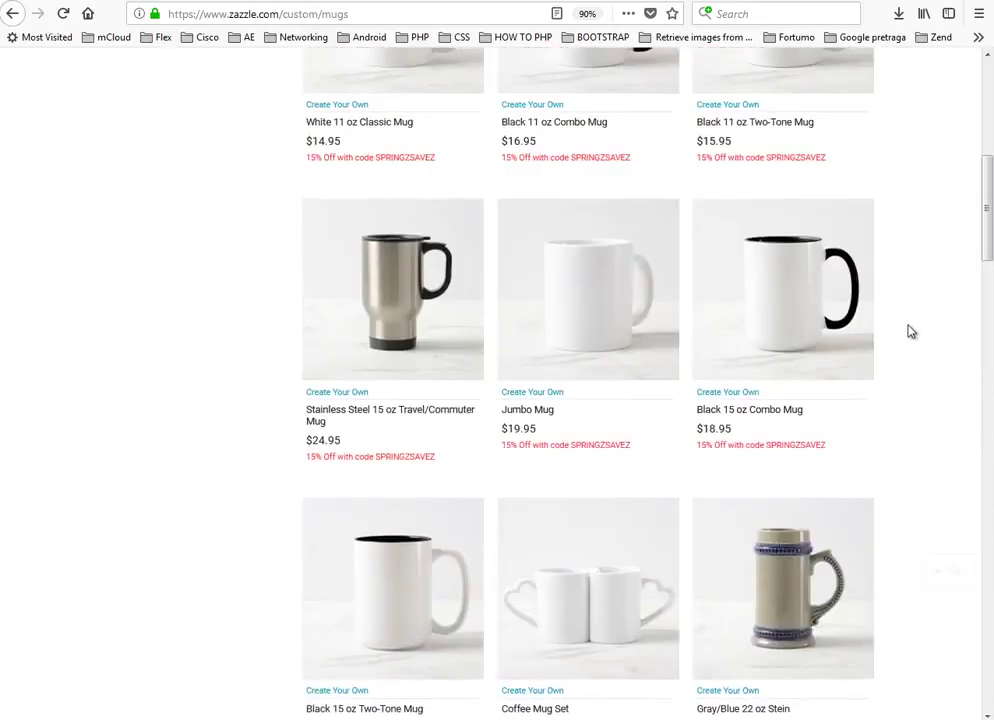